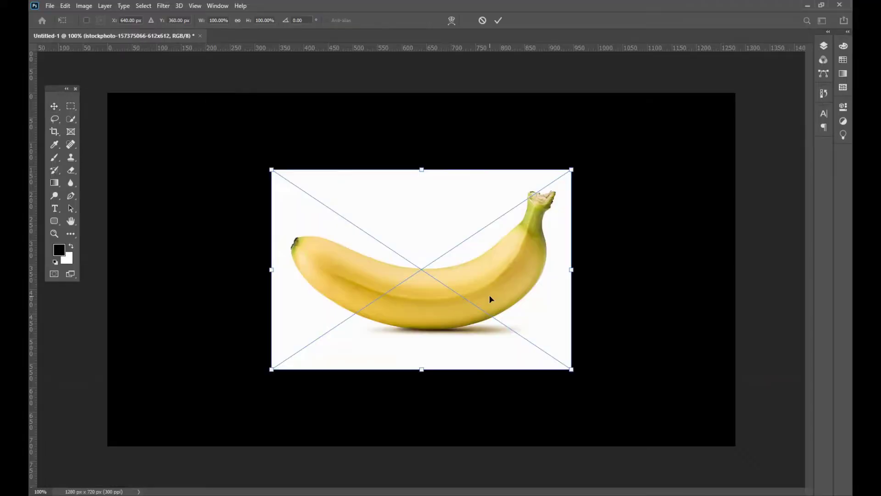
- Scale the banana photo up to about 110% from its centre and commit
drag(575, 370, 588, 381)
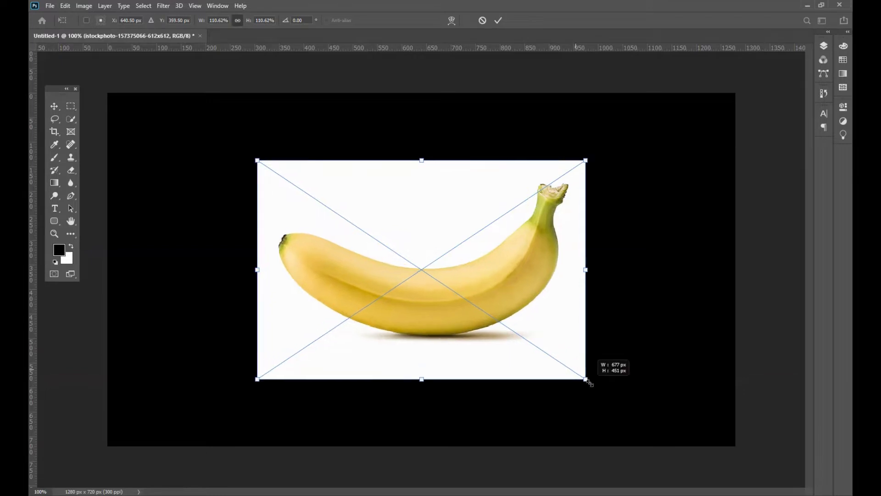
click(498, 21)
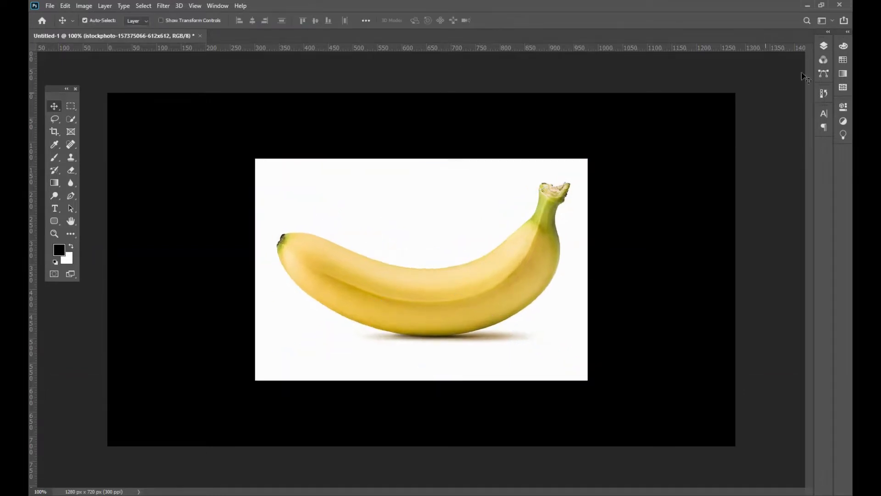
- Select the banana with Quick Selection's Select Subject
click(824, 46)
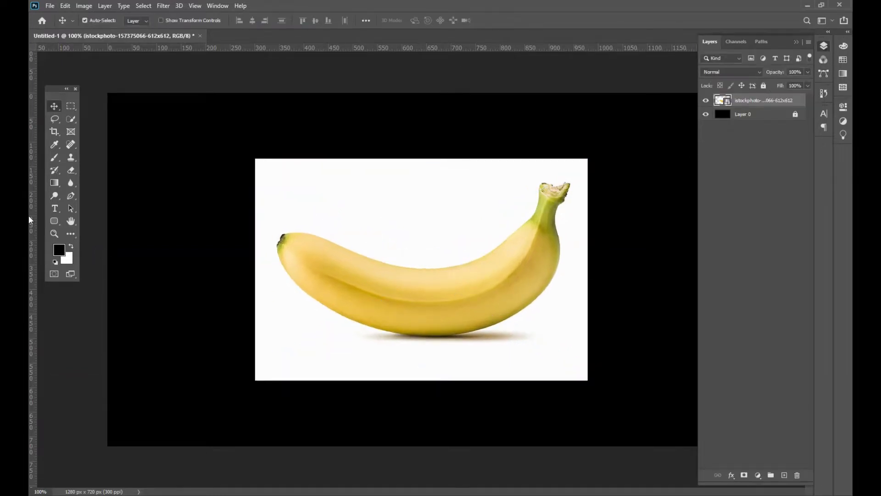
click(71, 120)
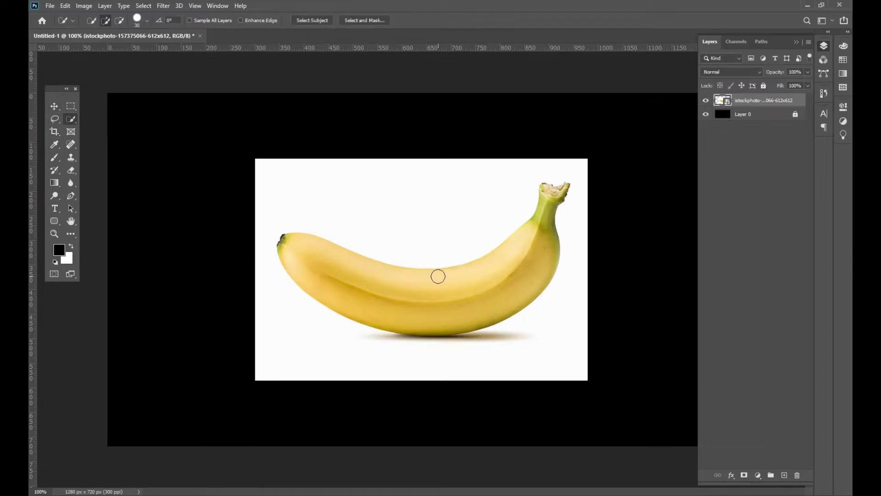
click(307, 22)
- Rasterize the banana layer, invert the selection and delete the white backdrop
right_click(745, 102)
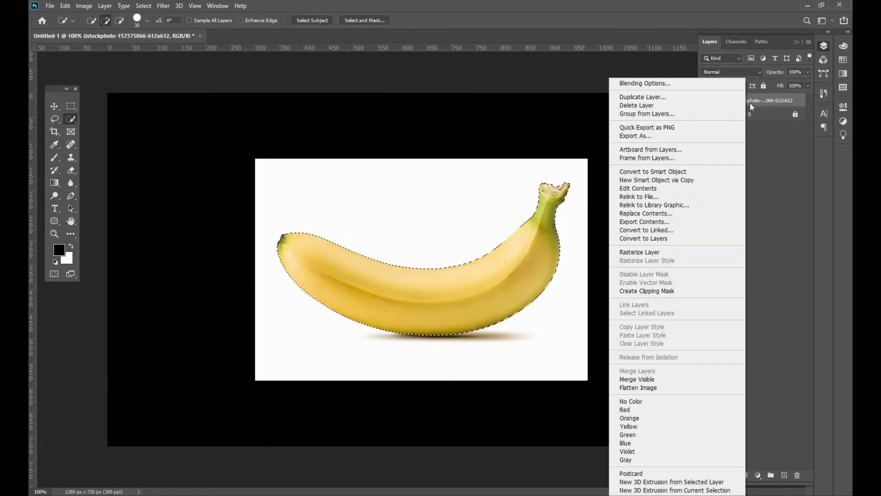
click(651, 252)
click(591, 156)
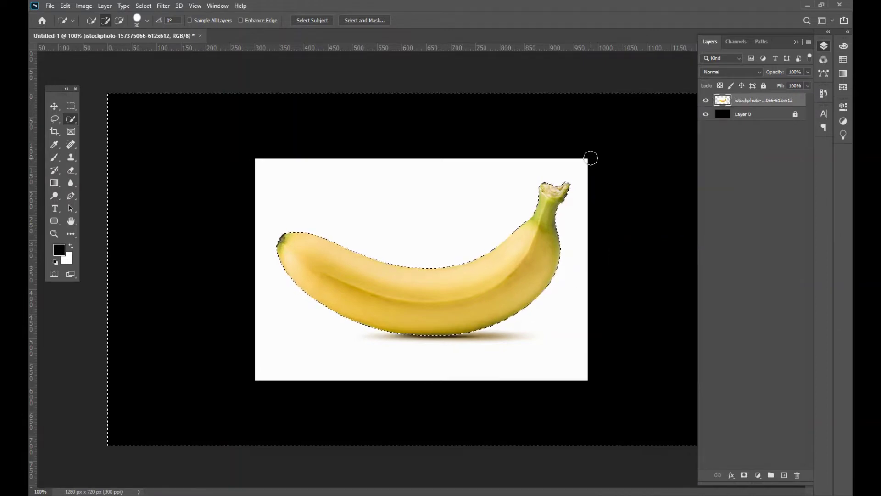
key(Delete)
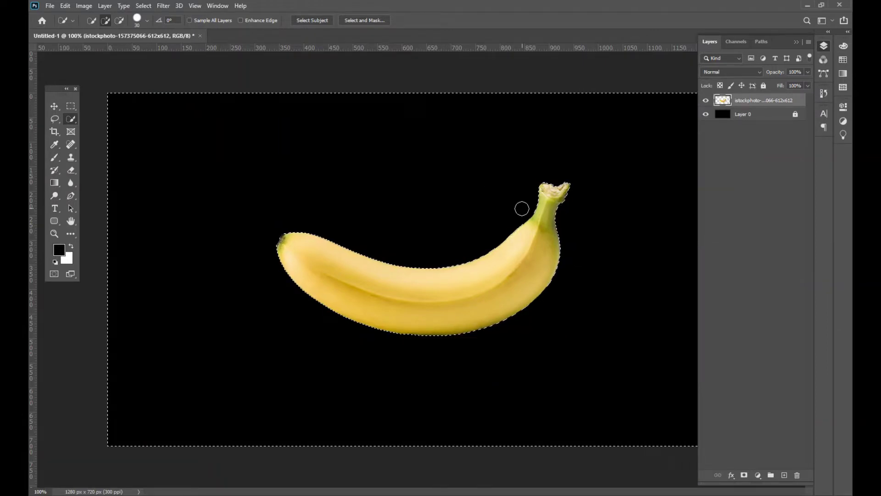
key(ctrl+d)
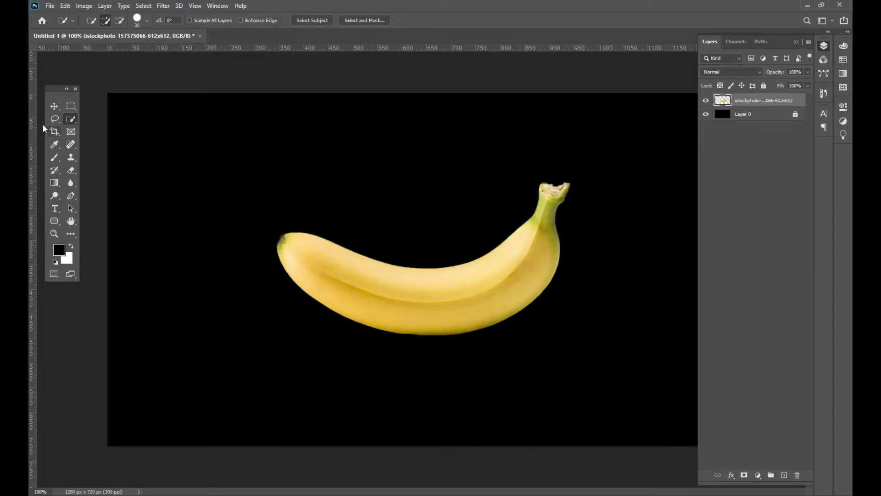
- Nudge the banana up and left with the Move tool
key(v)
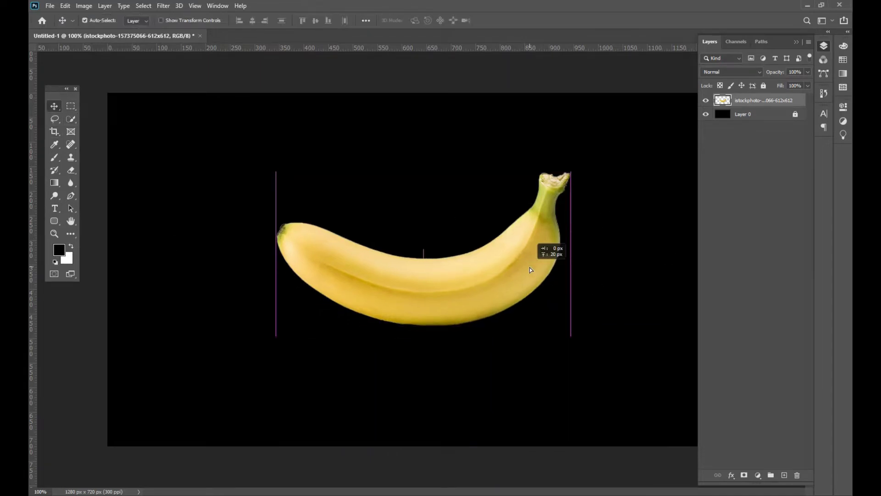
drag(528, 266, 508, 252)
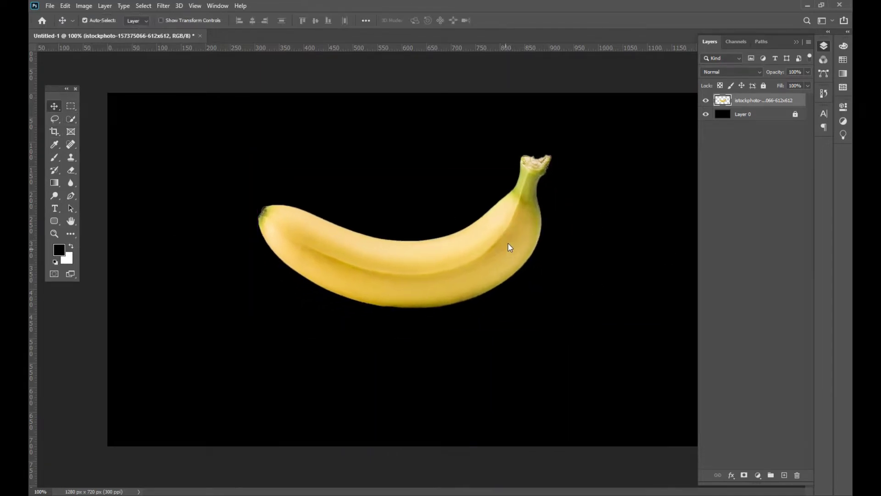
right_click(508, 244)
click(512, 245)
- Flip the banana horizontally and move it toward the top of the canvas
key(ctrl+t)
right_click(512, 224)
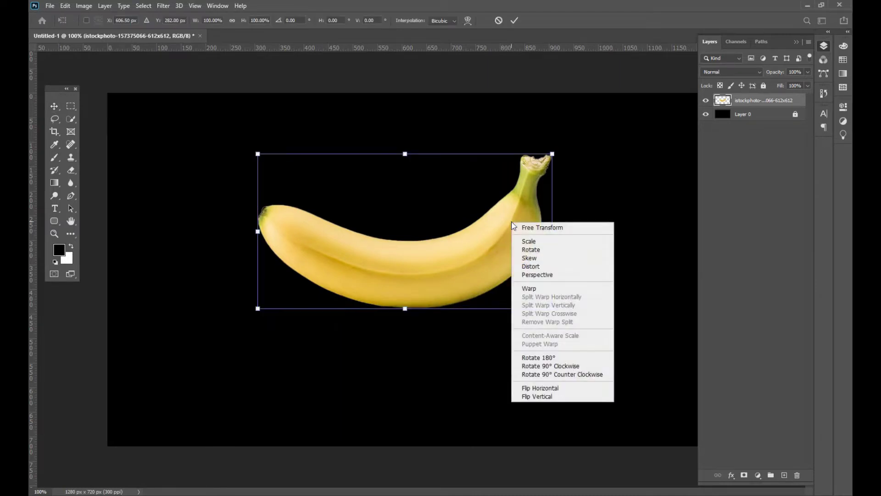
click(540, 388)
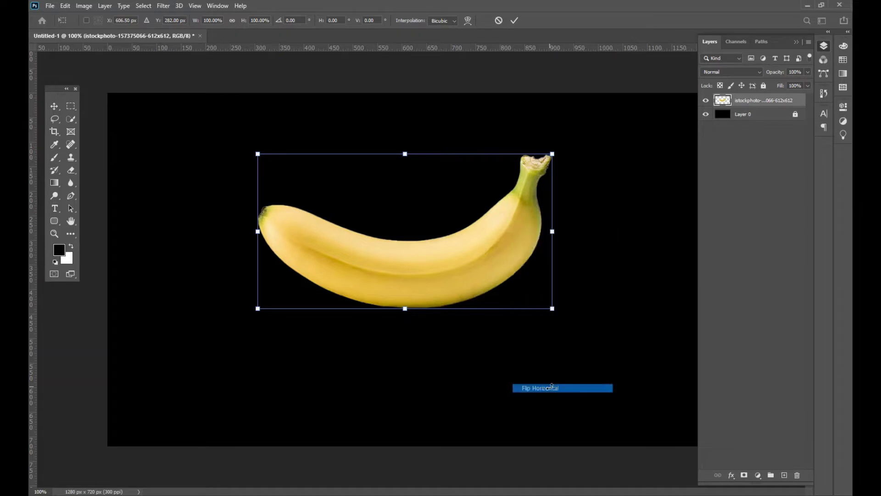
click(513, 20)
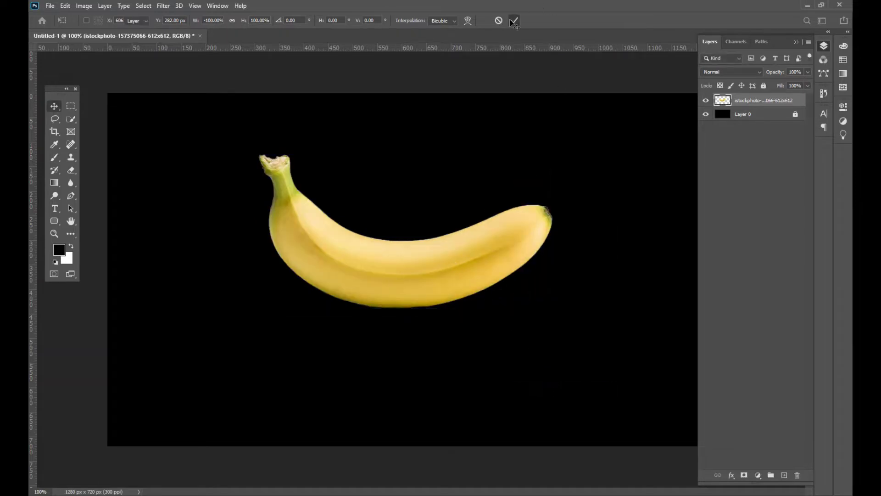
mouse_move(478, 262)
mouse_down()
mouse_move(474, 209)
mouse_move(474, 222)
mouse_up()
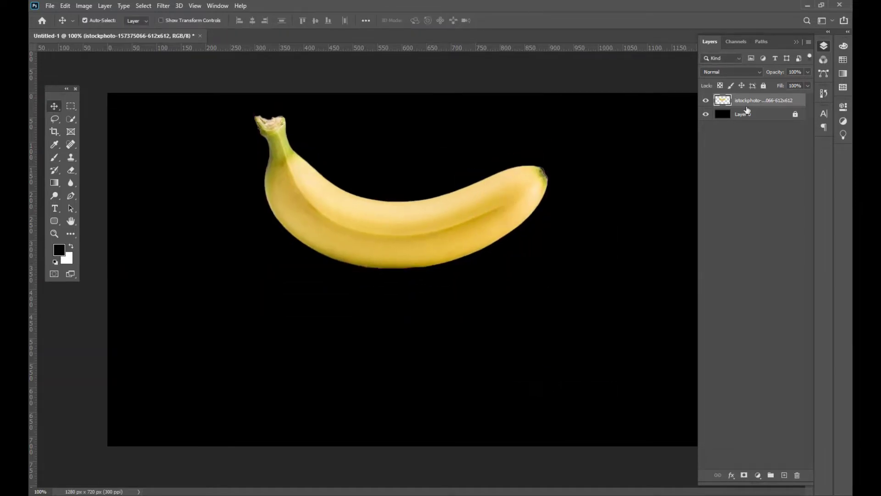
- Duplicate the banana layer, hide the original, and shift the copy slightly right
key(ctrl+j)
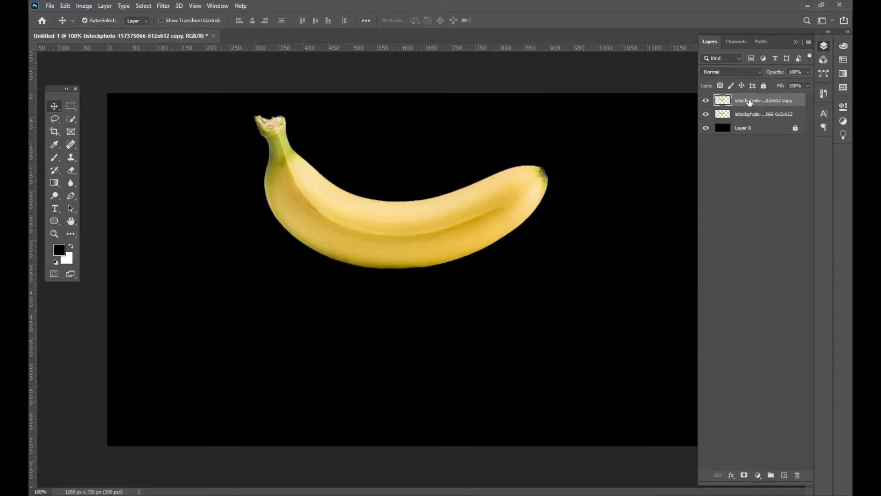
click(748, 114)
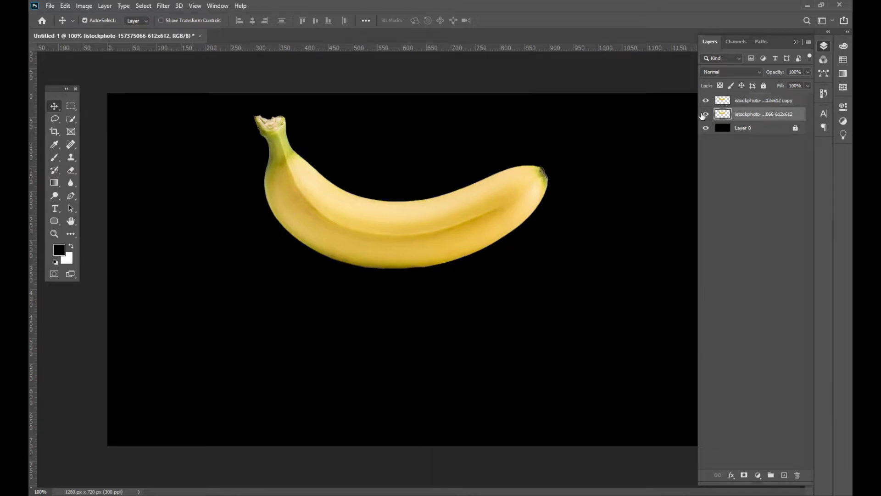
click(706, 114)
click(757, 100)
mouse_move(476, 226)
mouse_down()
mouse_move(490, 277)
mouse_move(490, 223)
mouse_up()
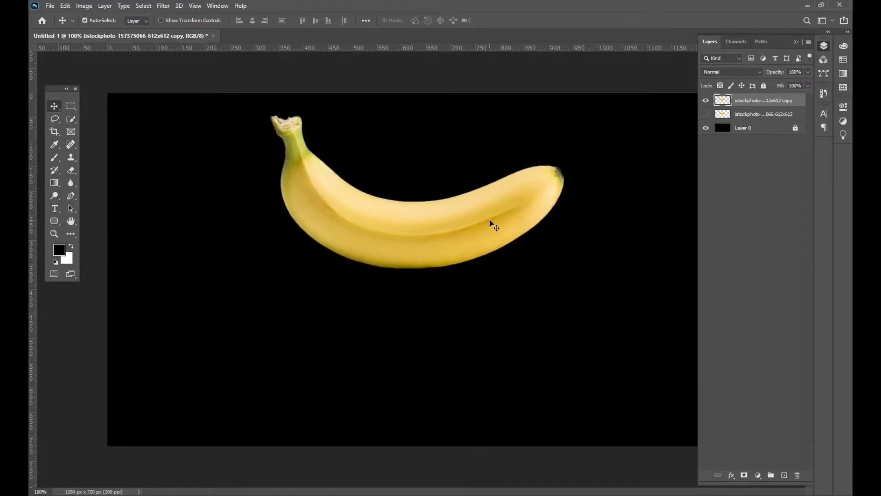
- Add the word BANANA in white (ffffff) type below the banana and commit it
click(55, 209)
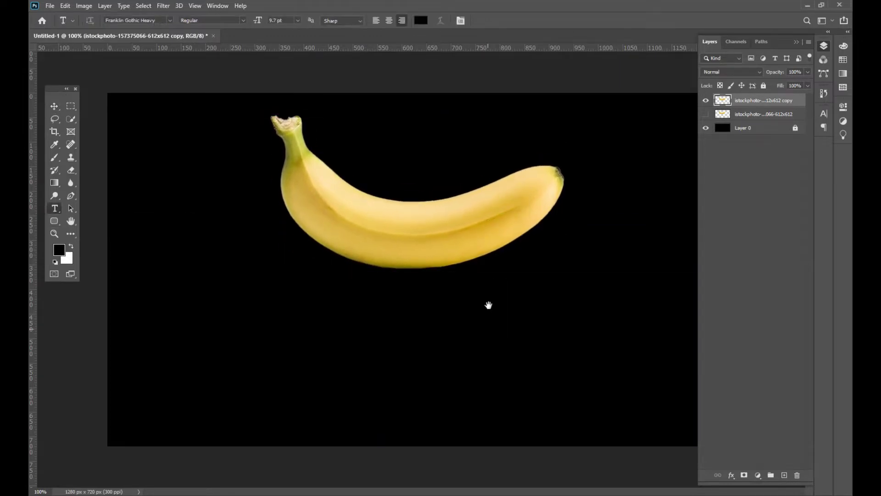
click(420, 20)
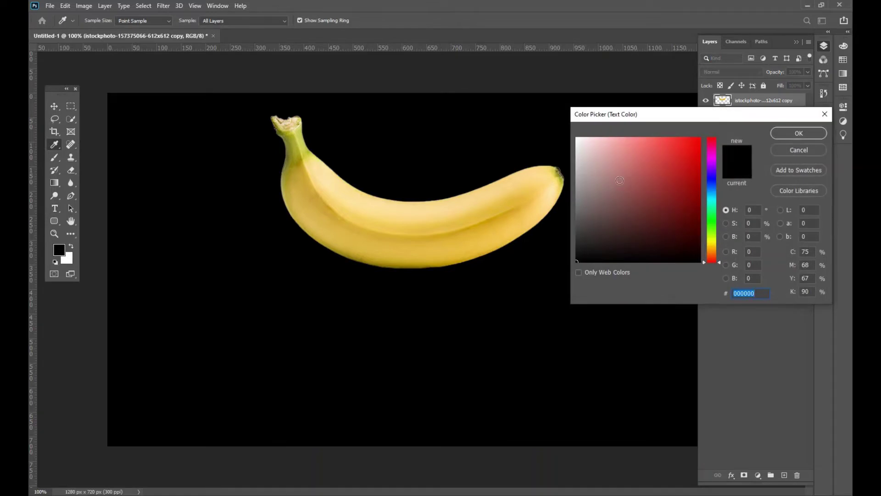
text(ffffff)
click(801, 137)
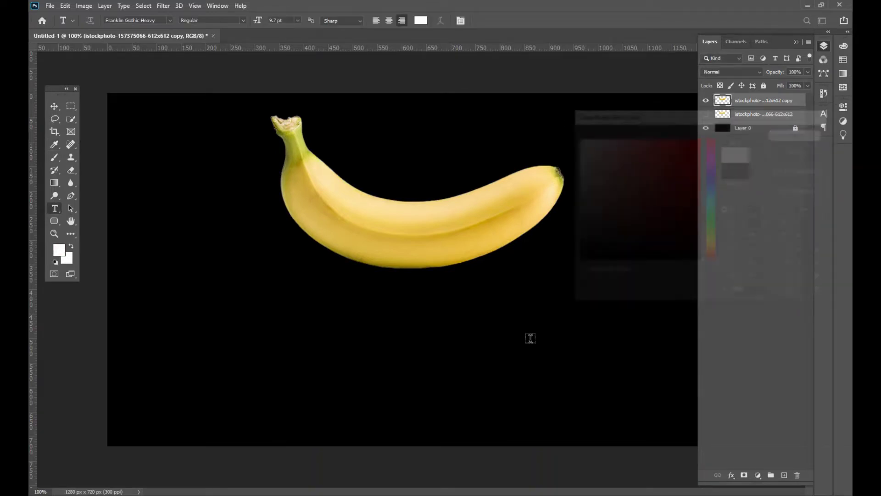
click(393, 357)
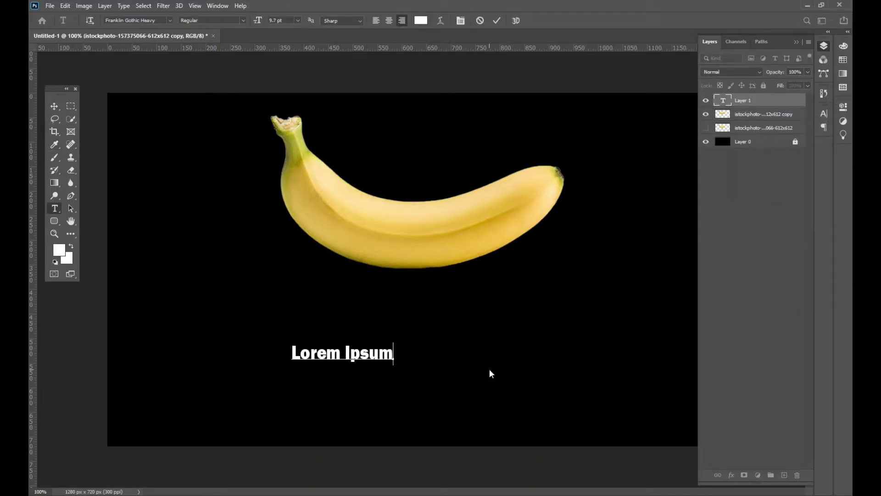
text(BANAN)
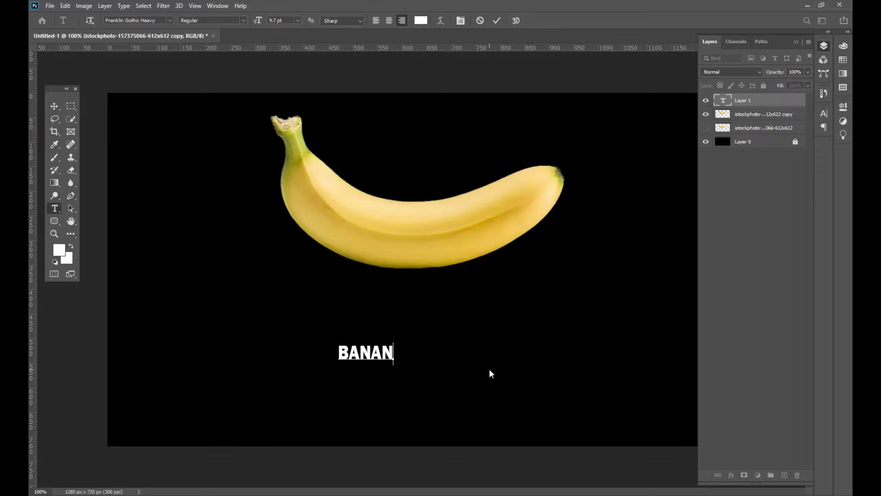
text(A)
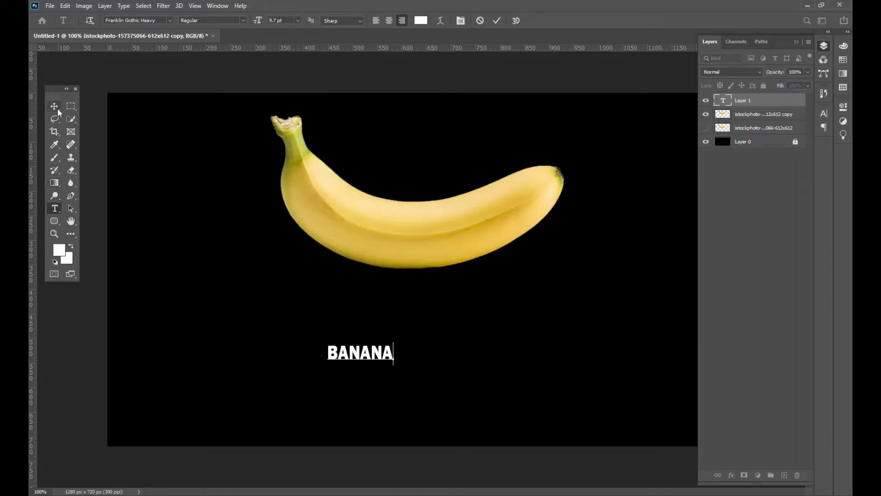
click(55, 107)
- Scale the BANANA text to about 441% and position it over the banana
drag(378, 360, 379, 354)
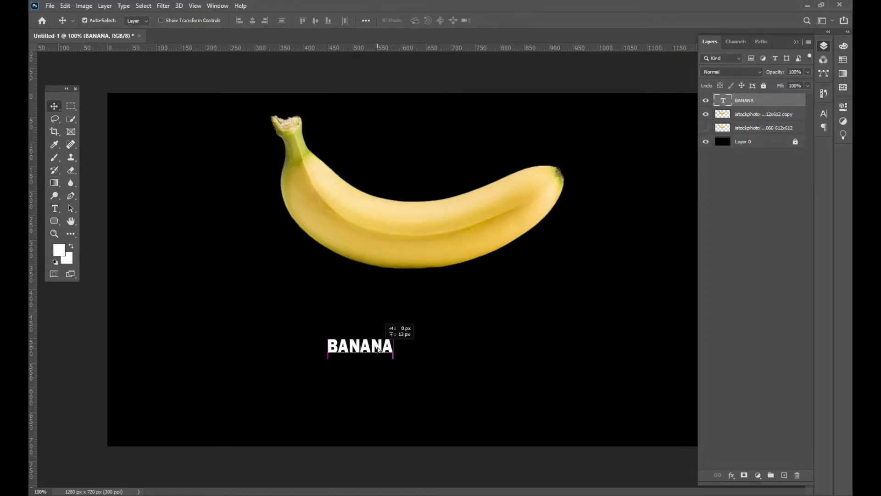
key(ctrl+t)
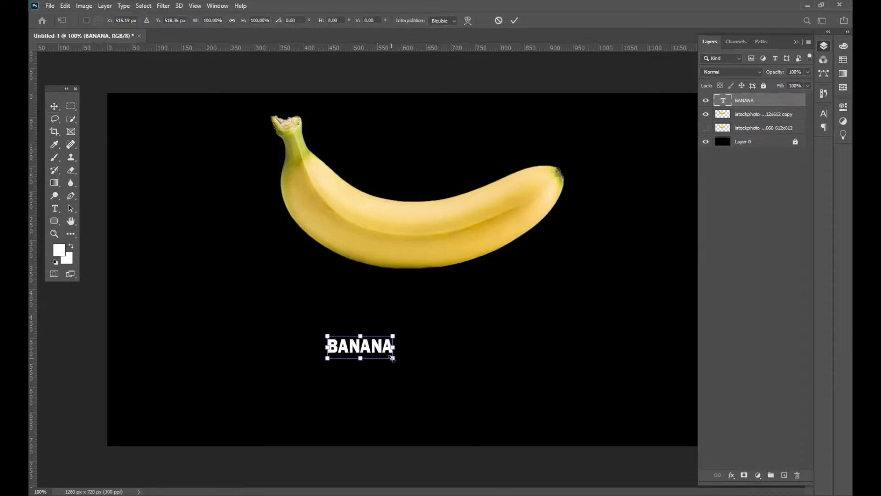
mouse_move(392, 359)
mouse_down()
mouse_move(496, 411)
mouse_move(552, 412)
mouse_move(629, 440)
mouse_up()
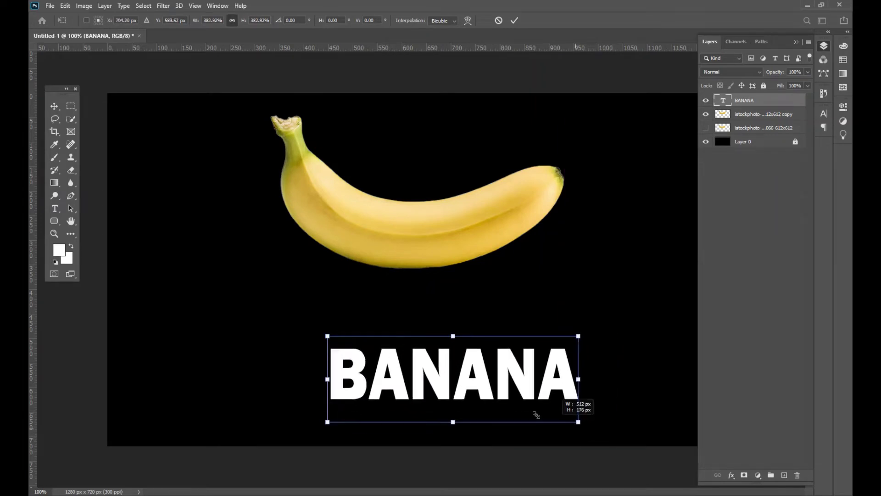
drag(514, 396, 440, 337)
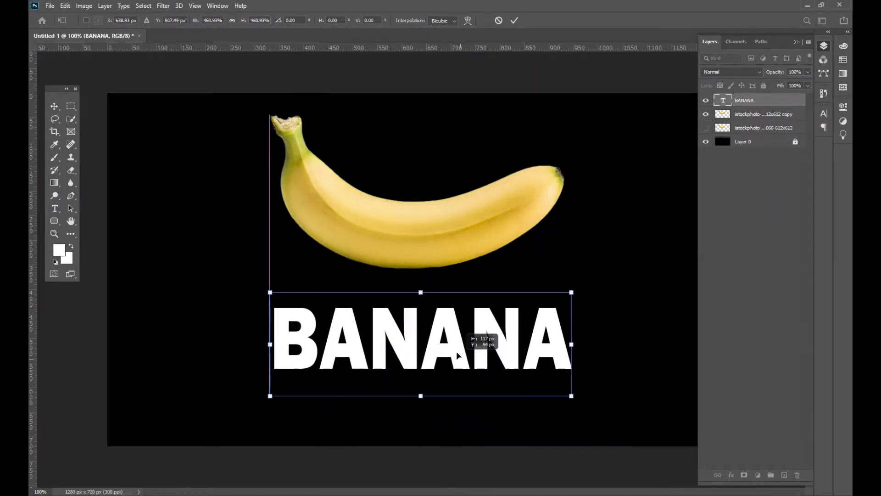
drag(552, 382, 572, 398)
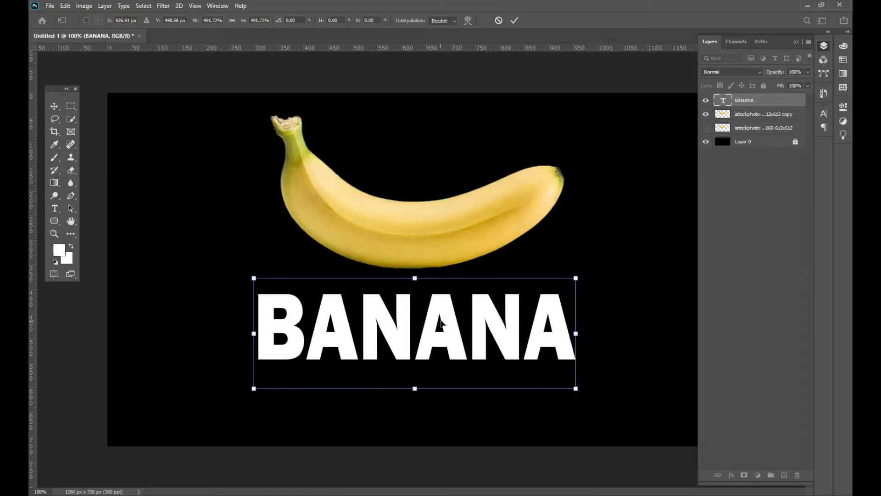
drag(456, 312, 425, 213)
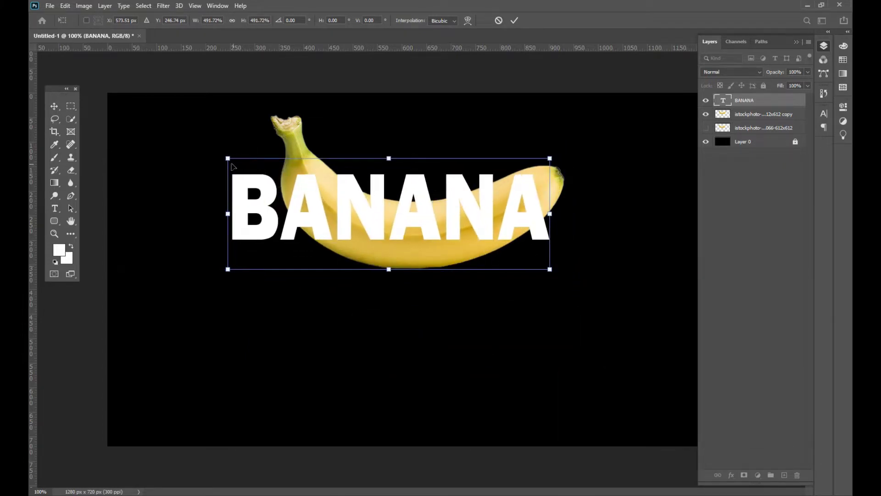
drag(227, 158, 263, 177)
drag(512, 223, 513, 205)
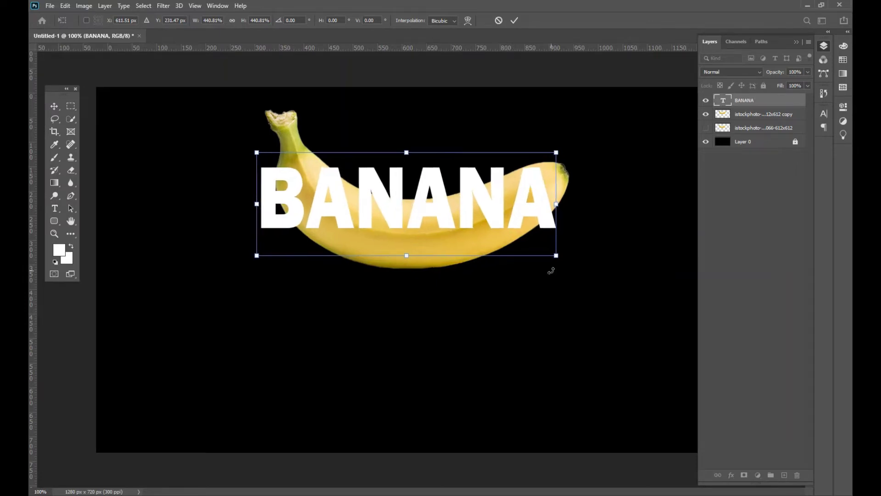
key(ctrl+plus)
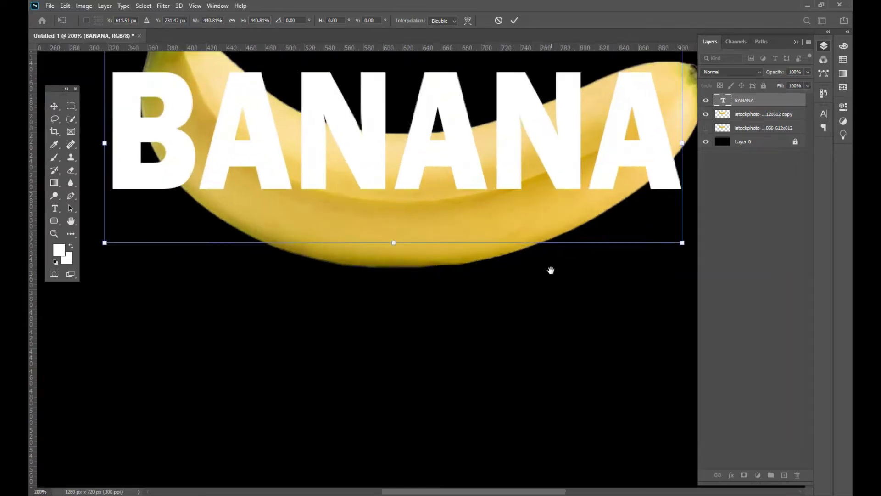
scroll(451, 320, up, 5)
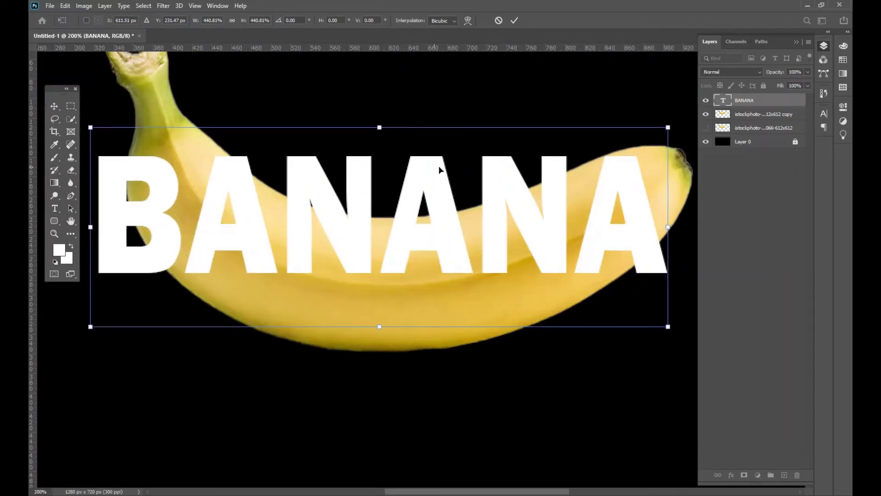
click(756, 103)
- Convert the BANANA text layer to a smart object and enter Free Transform
right_click(775, 102)
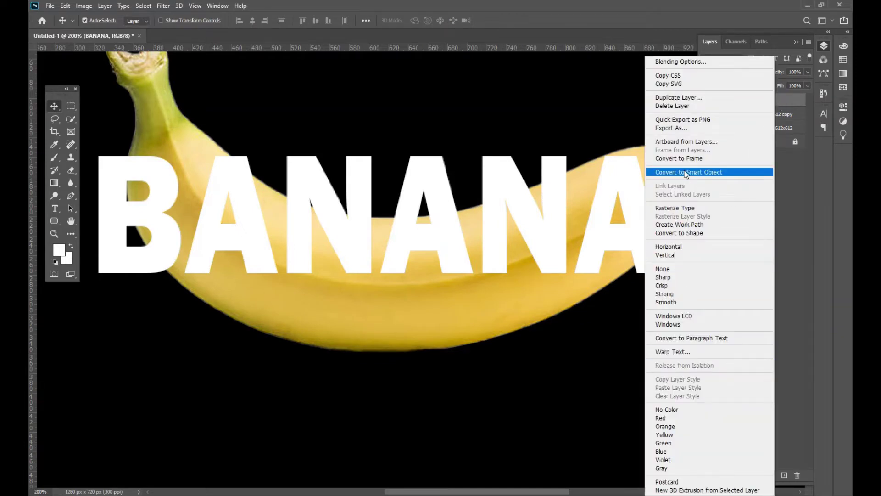
click(692, 173)
key(ctrl)
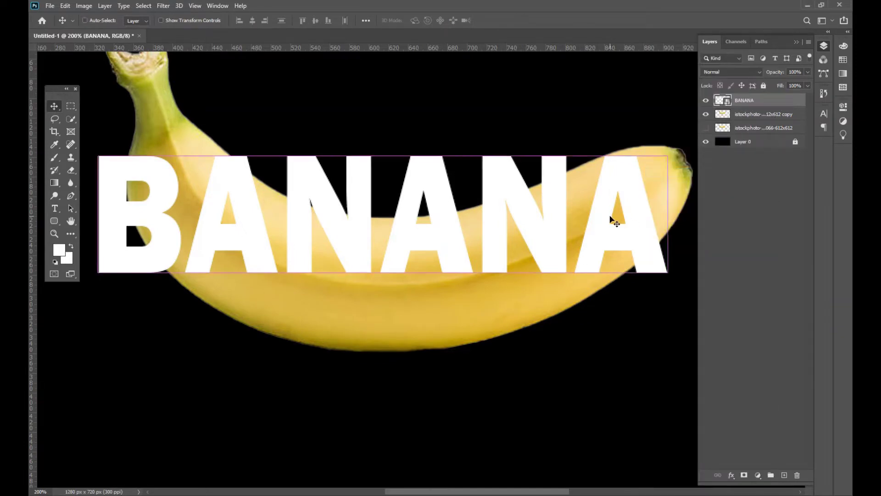
key(ctrl+t)
- Switch the BANANA transform to Warp and arc the word's corners along the banana's curve
right_click(520, 199)
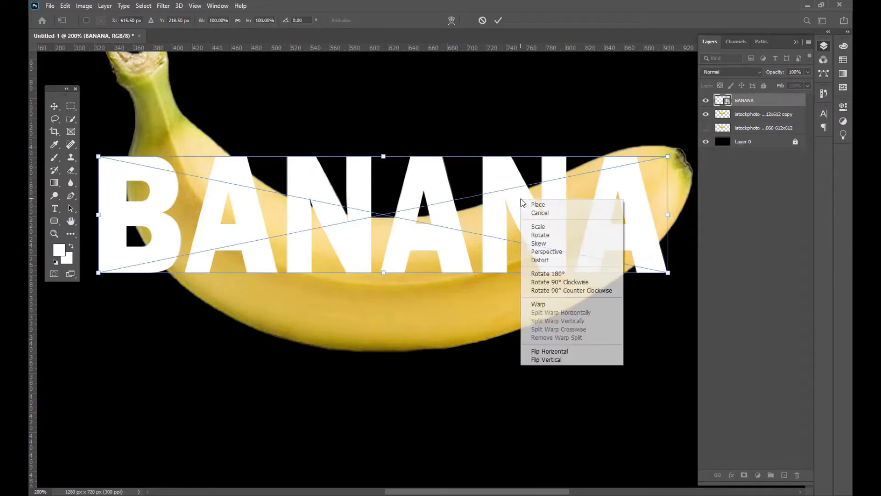
click(533, 305)
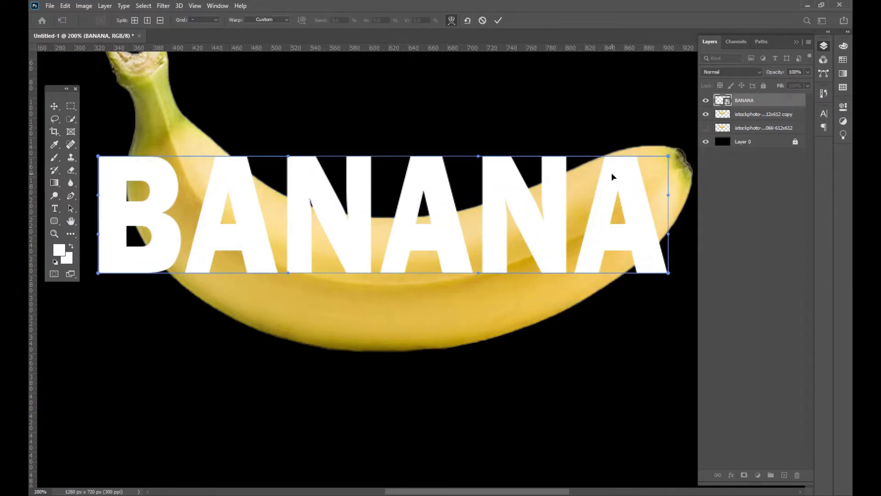
drag(668, 156, 648, 155)
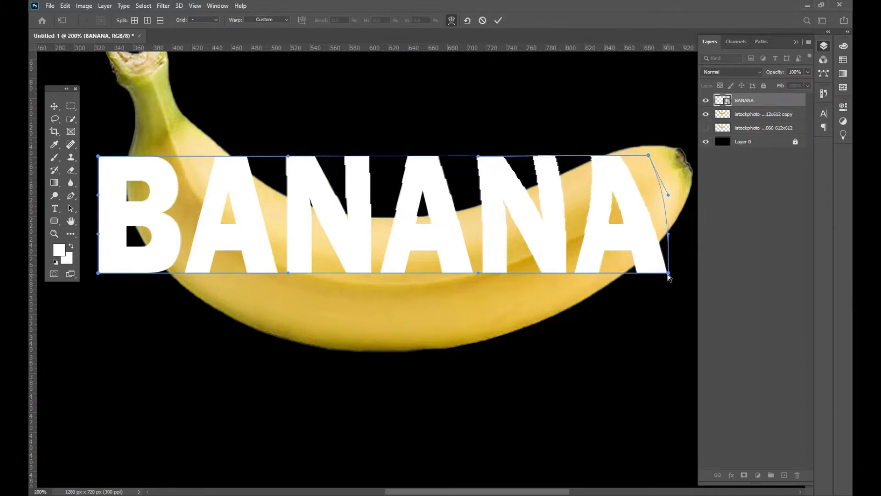
mouse_move(668, 275)
mouse_down()
mouse_move(484, 383)
mouse_move(463, 384)
mouse_up()
drag(287, 273, 345, 370)
drag(97, 273, 204, 299)
mouse_move(97, 156)
mouse_down()
mouse_move(150, 122)
mouse_move(136, 114)
mouse_move(127, 156)
mouse_up()
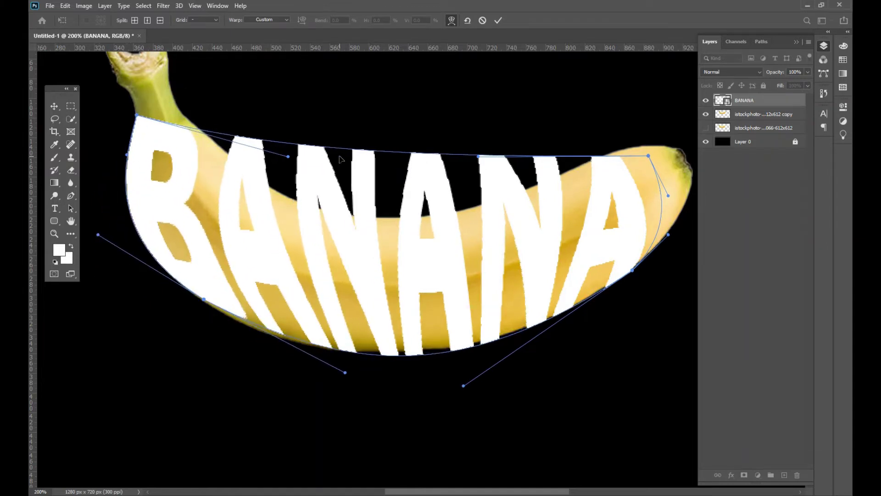
- Bend the word's top and bottom edges to follow the banana from neck to tip
drag(339, 159, 350, 276)
mouse_move(463, 385)
mouse_down()
mouse_move(466, 371)
mouse_move(497, 369)
mouse_up()
drag(345, 372, 313, 376)
drag(203, 299, 207, 303)
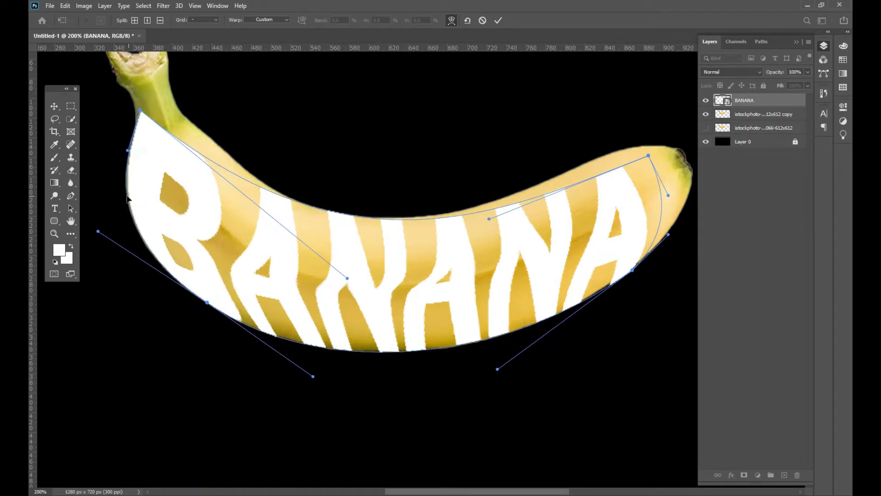
drag(140, 111, 136, 128)
mouse_move(347, 278)
mouse_down()
mouse_move(345, 267)
mouse_move(342, 294)
mouse_up()
drag(488, 219, 562, 169)
drag(649, 155, 641, 148)
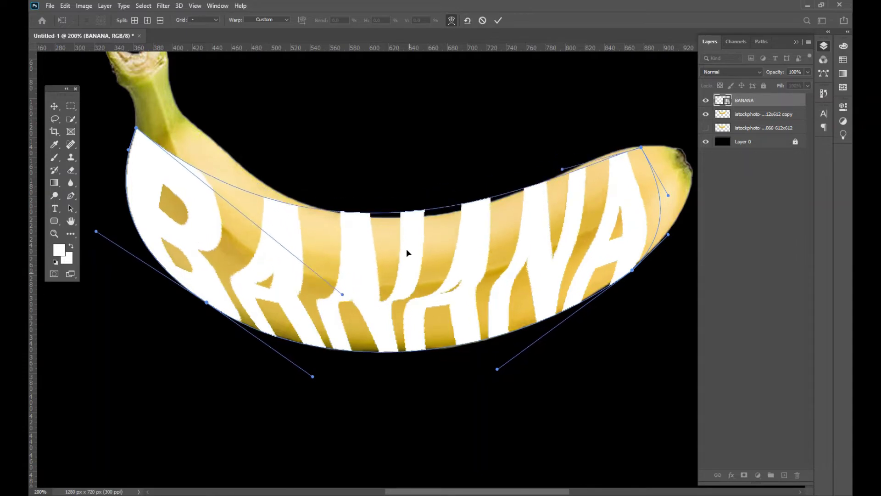
- Fine-tune the warp so letters sit evenly and the B tucks into the banana's neck
drag(407, 253, 411, 262)
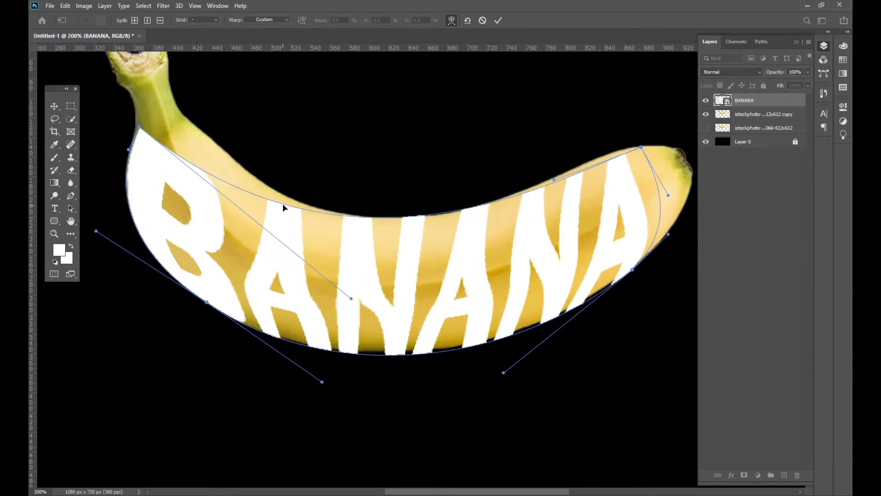
drag(641, 147, 637, 143)
drag(554, 180, 530, 190)
drag(351, 298, 342, 275)
drag(139, 126, 166, 118)
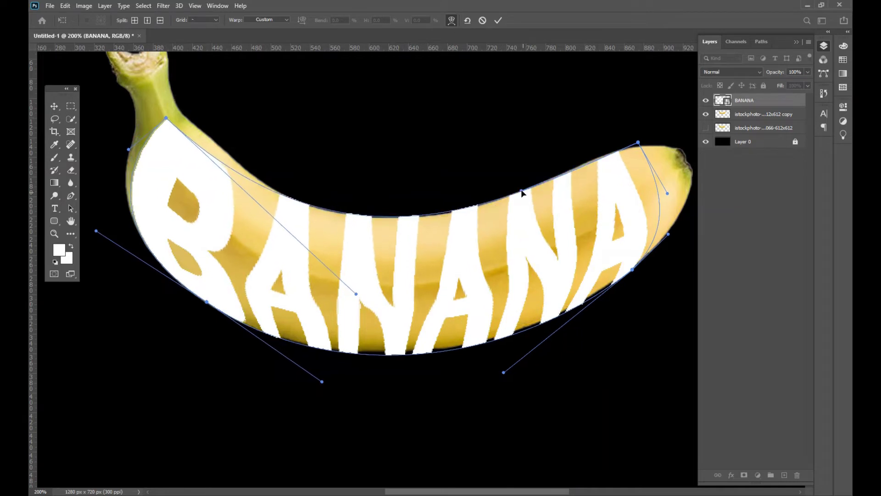
mouse_move(129, 149)
mouse_down()
mouse_move(115, 137)
mouse_move(164, 166)
mouse_up()
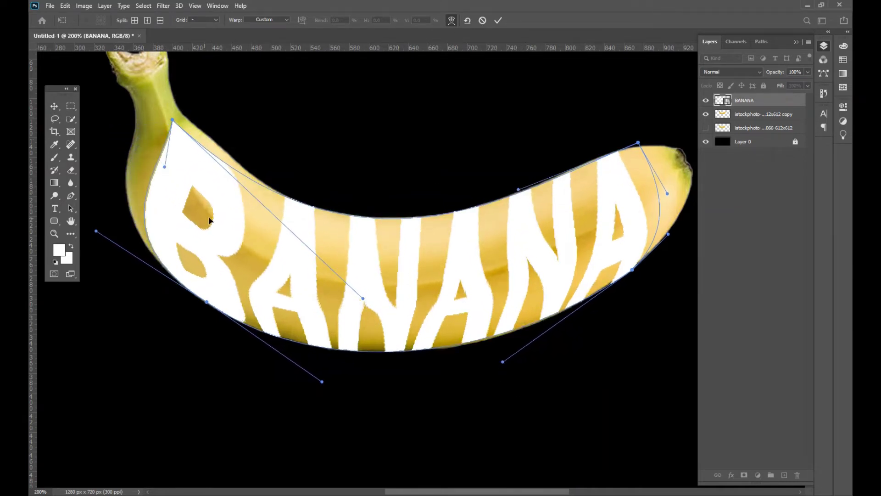
drag(173, 120, 179, 109)
drag(362, 299, 343, 301)
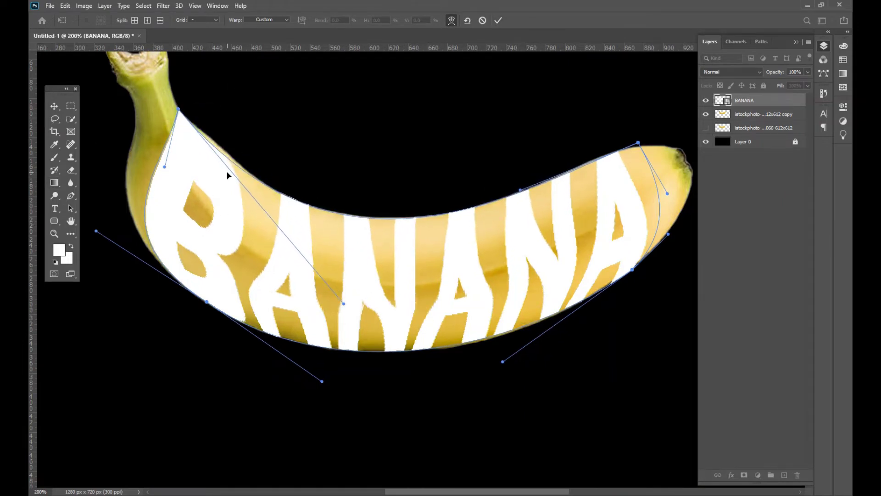
- Apply the warp, duplicate the banana layer above the text, and load the letters as a selection
click(498, 21)
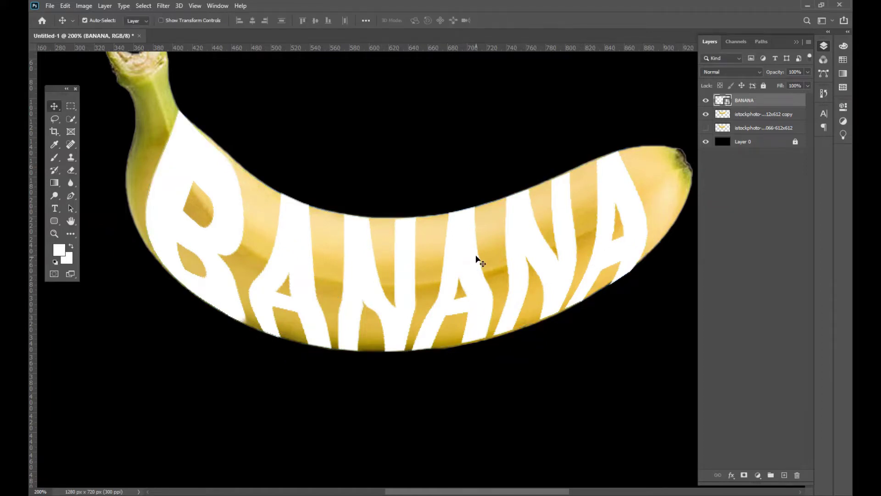
click(751, 116)
key(ctrl+j)
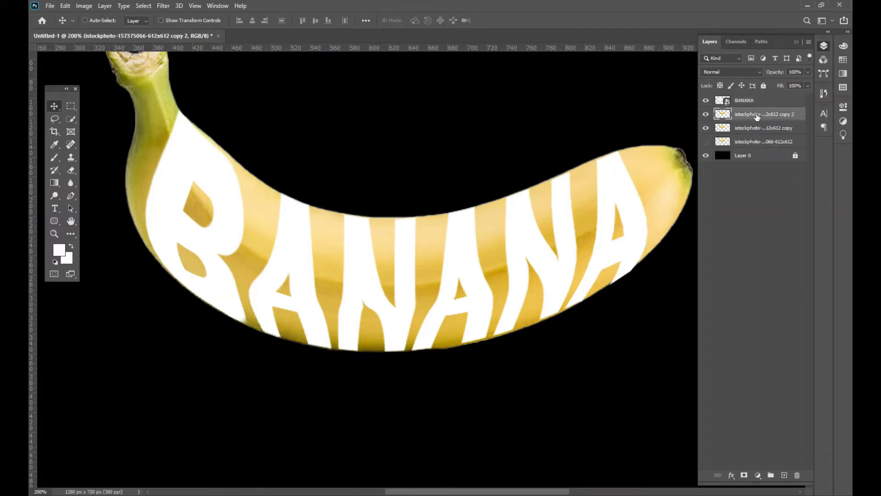
drag(749, 116, 749, 97)
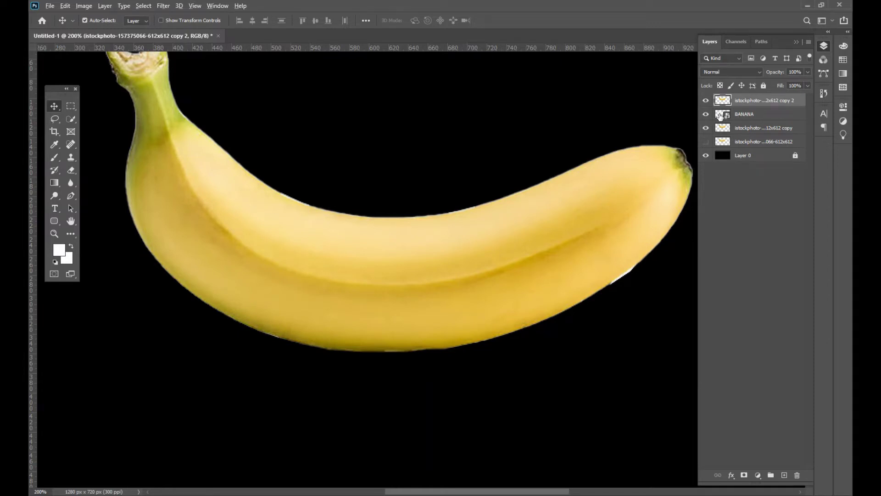
ctrl+click(721, 114)
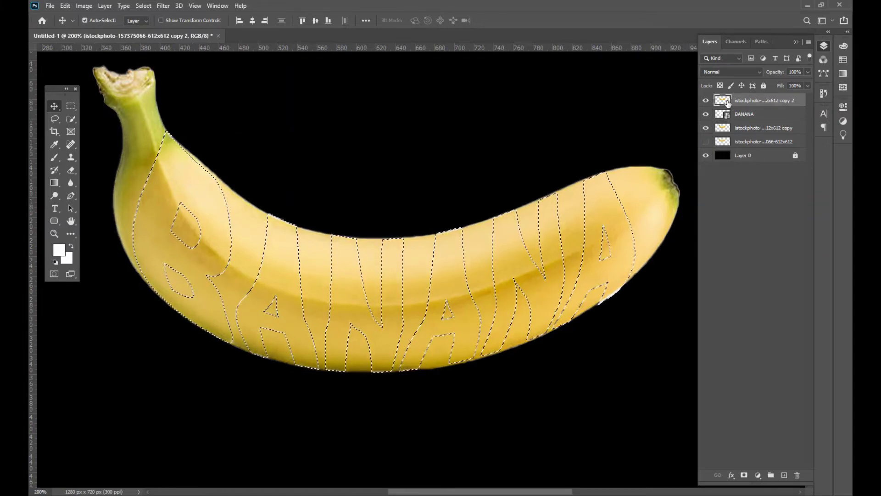
- Toggle the banana layers' visibility to preview the letter cut-out, then deselect
click(707, 101)
click(707, 101)
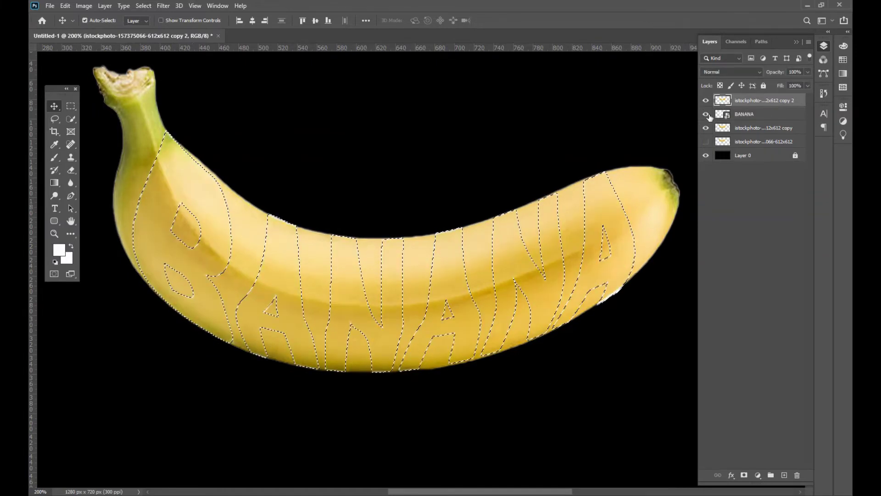
click(706, 128)
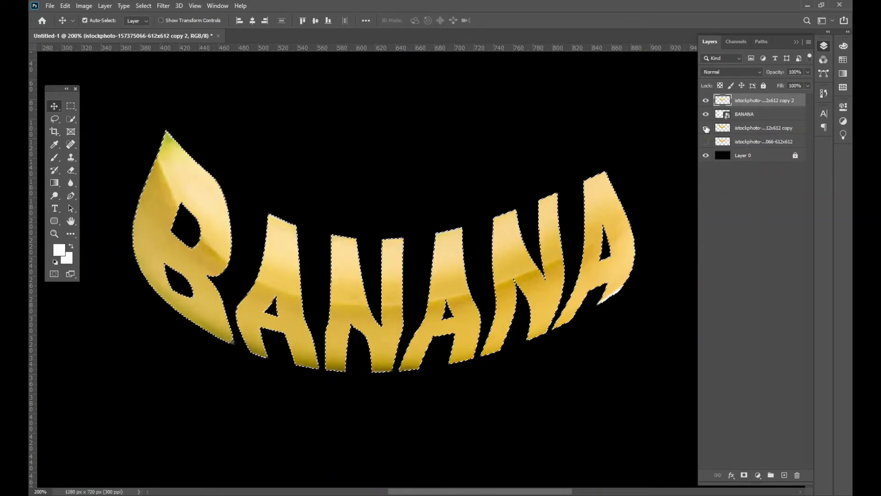
click(706, 127)
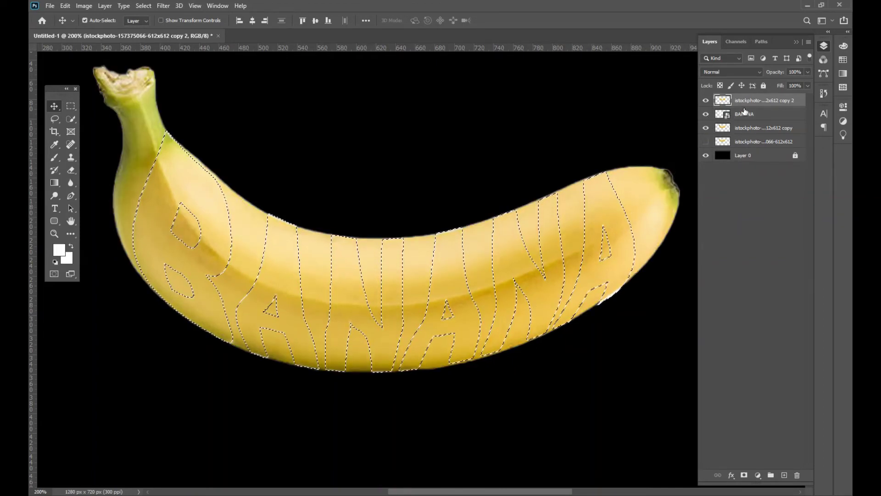
key(ctrl)
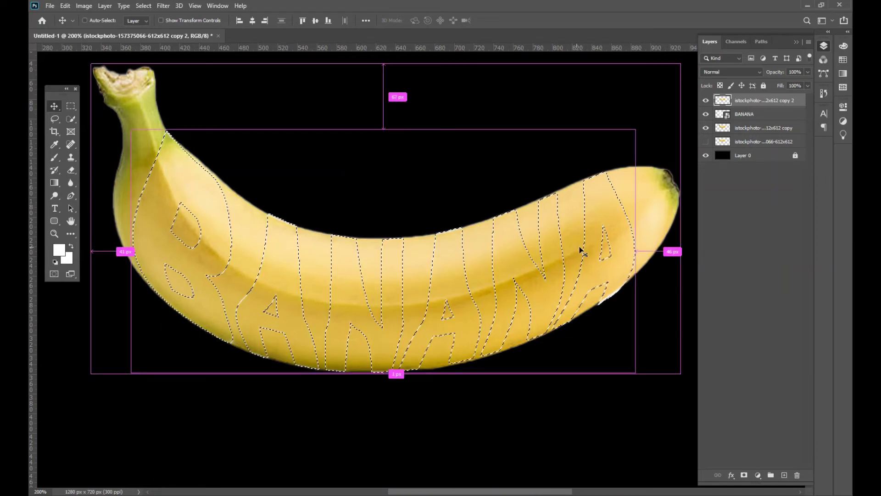
key(ctrl+d)
- Hide the BANANA text layer and check the banana-textured letters against the full banana
click(705, 114)
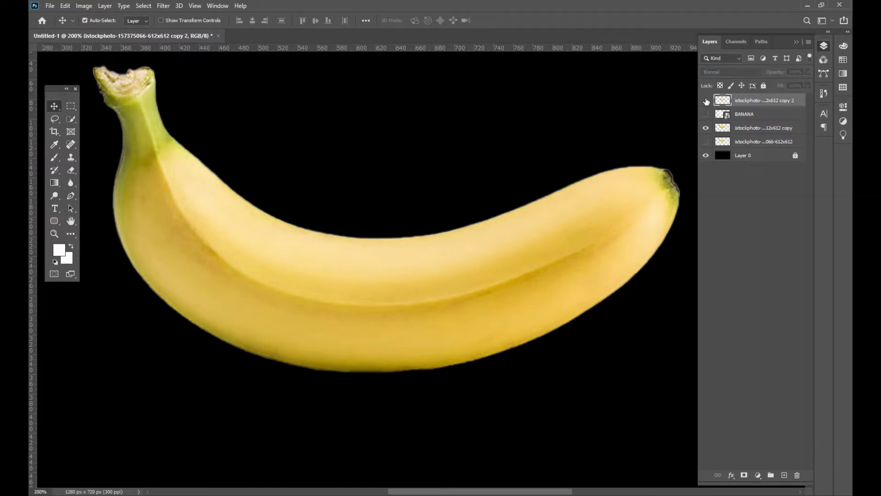
click(706, 128)
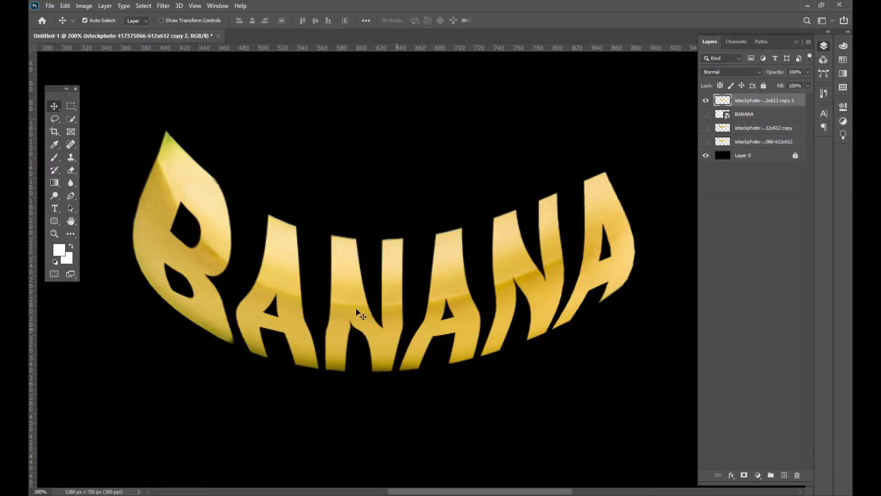
click(706, 129)
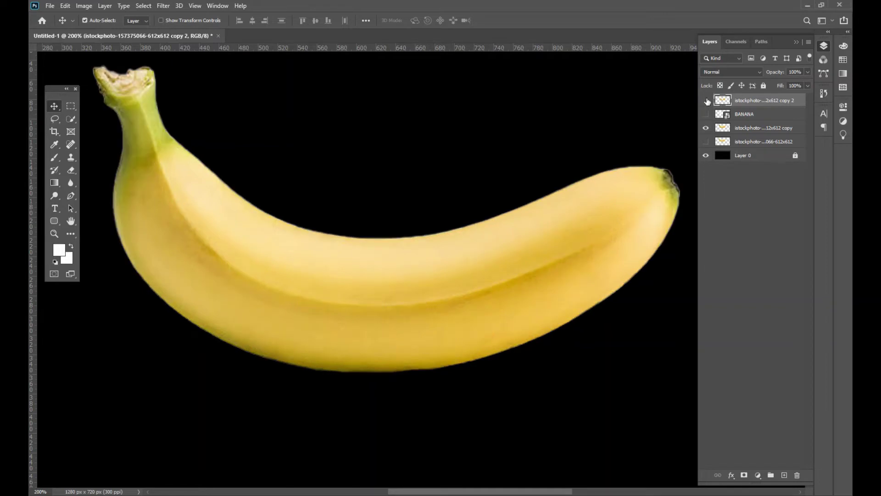
click(706, 101)
- Add a layer mask to the whole banana layer and brush away banana around the middle letters
click(745, 130)
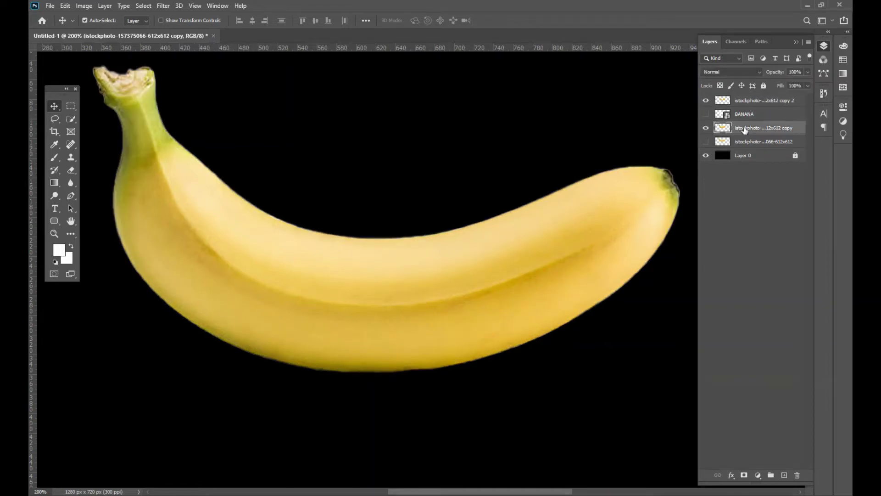
click(744, 475)
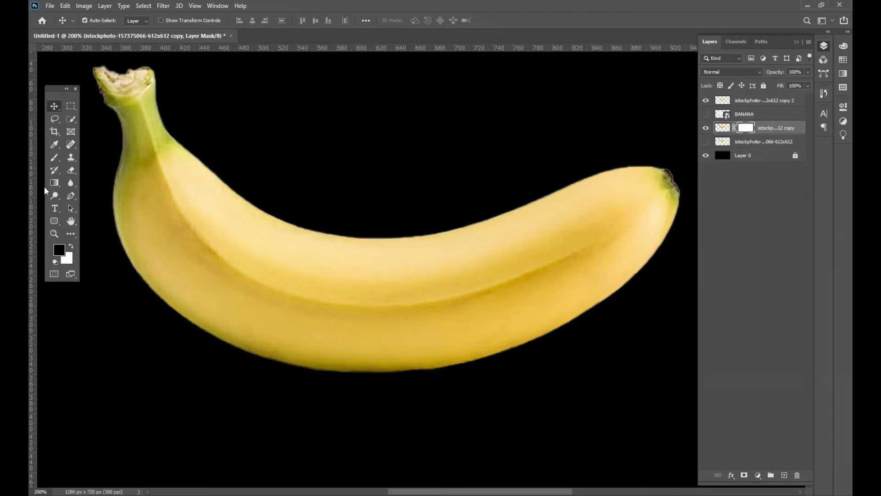
click(54, 157)
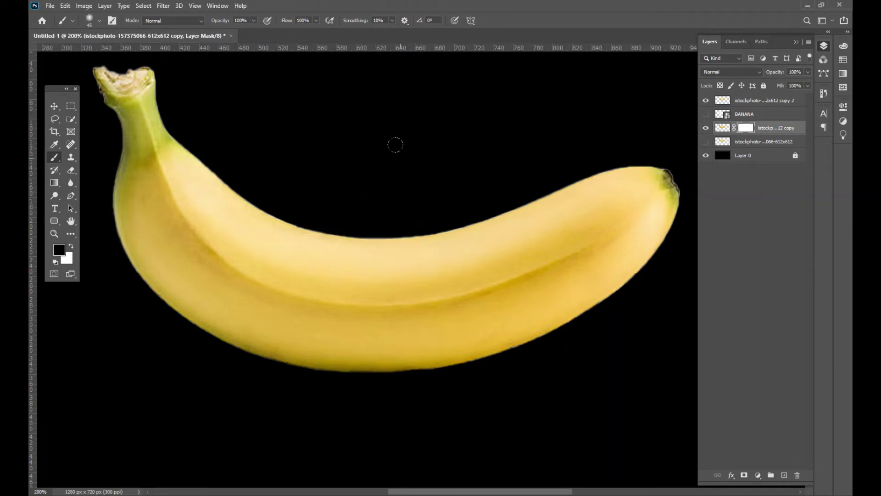
drag(409, 234, 399, 367)
mouse_move(470, 227)
mouse_down()
mouse_move(470, 293)
mouse_move(431, 362)
mouse_up()
drag(378, 238, 372, 376)
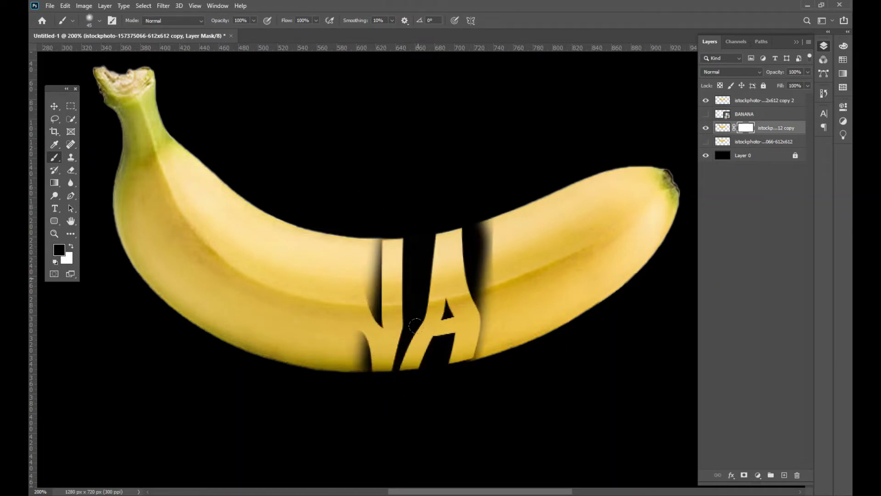
- Mask out the banana around the N, final A and B, trimming the edges
drag(372, 239, 355, 372)
drag(321, 237, 312, 367)
drag(240, 341, 300, 227)
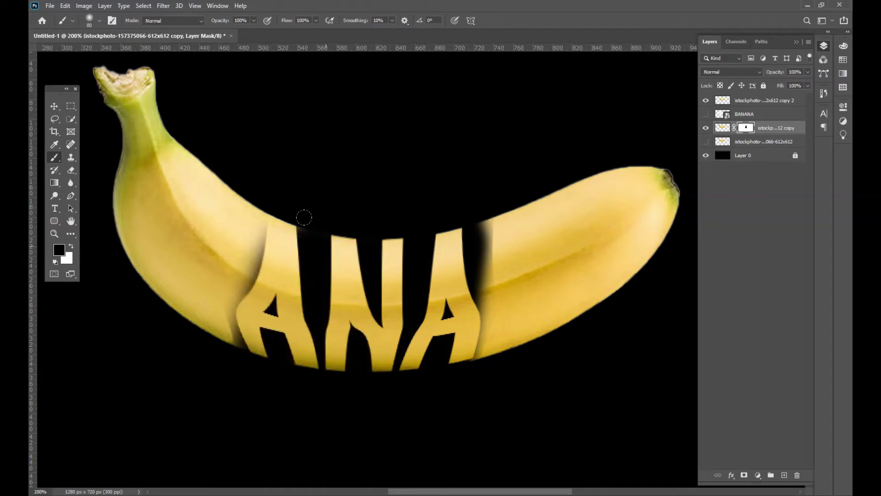
mouse_move(474, 167)
mouse_down()
mouse_move(539, 164)
mouse_move(495, 209)
mouse_up()
mouse_move(574, 192)
mouse_down()
mouse_move(605, 248)
mouse_move(546, 246)
mouse_move(572, 260)
mouse_move(560, 171)
mouse_up()
mouse_move(124, 271)
mouse_down()
mouse_move(277, 151)
mouse_move(229, 257)
mouse_move(235, 157)
mouse_move(202, 179)
mouse_up()
mouse_move(217, 124)
mouse_down()
mouse_move(206, 133)
mouse_move(200, 112)
mouse_move(197, 120)
mouse_up()
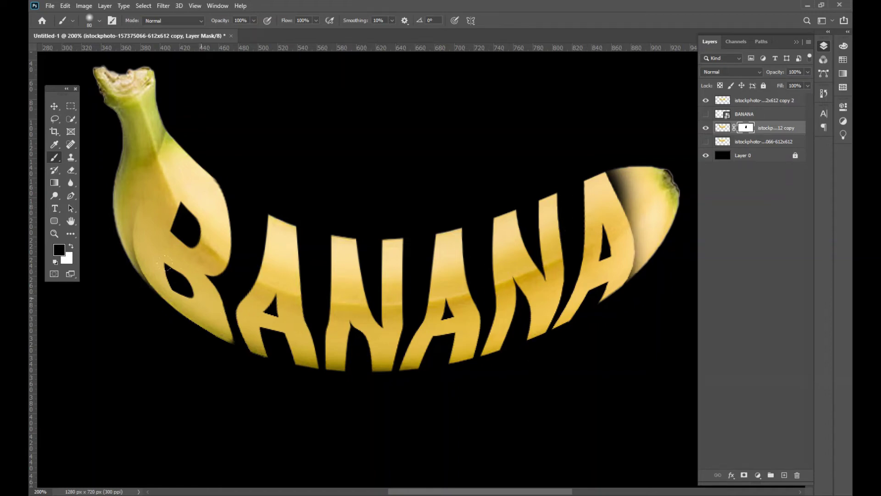
- Tidy the B's left mask edge, then set a smaller Hard Round brush painting white
drag(154, 206, 194, 272)
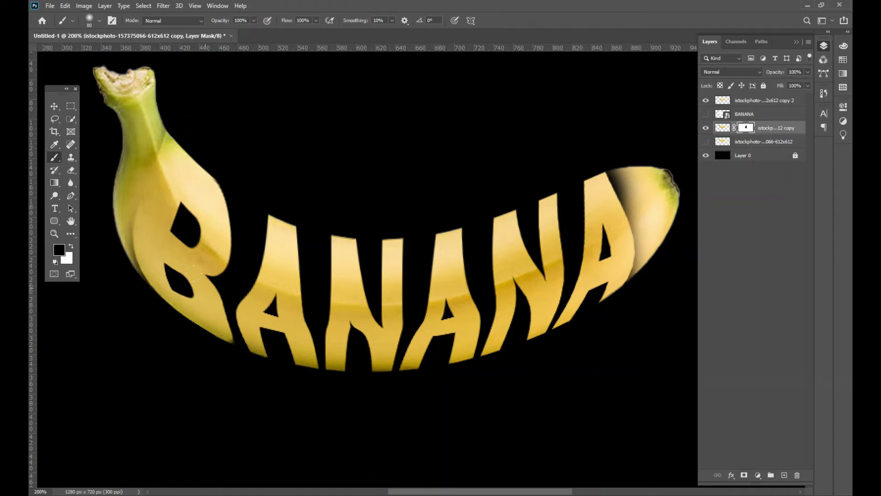
click(100, 22)
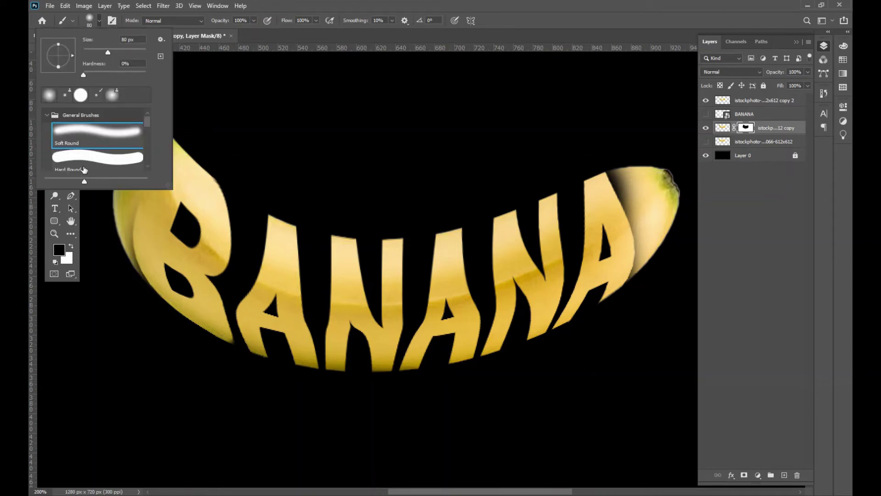
click(84, 167)
click(100, 23)
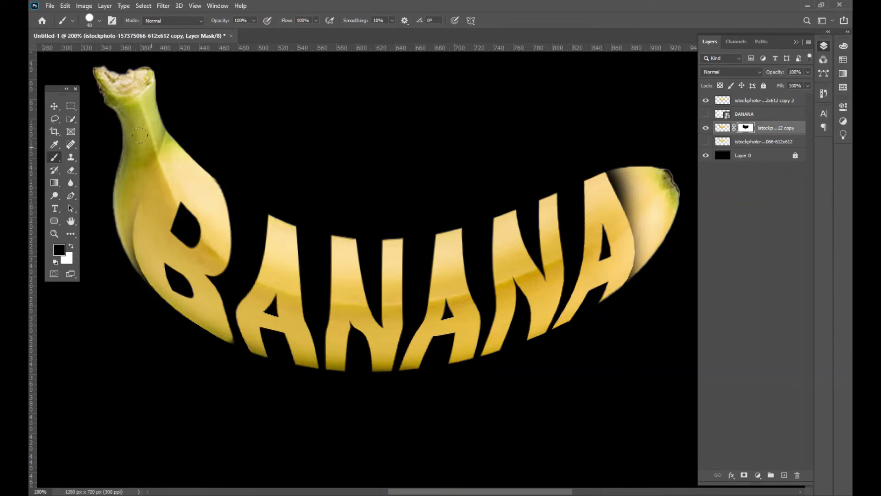
key(bracketleft)
click(71, 246)
click(71, 246)
- Restore banana joining the last A to the tip, beside the B, and along the first A
mouse_move(628, 266)
mouse_down()
mouse_move(633, 252)
mouse_move(625, 262)
mouse_up()
mouse_move(636, 252)
mouse_down()
mouse_move(653, 217)
mouse_move(633, 240)
mouse_move(631, 187)
mouse_move(610, 177)
mouse_move(641, 175)
mouse_up()
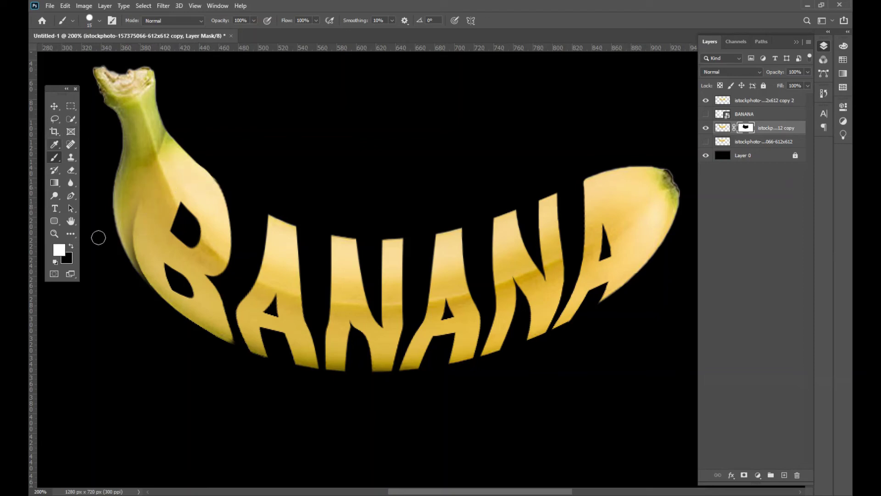
drag(134, 205, 138, 260)
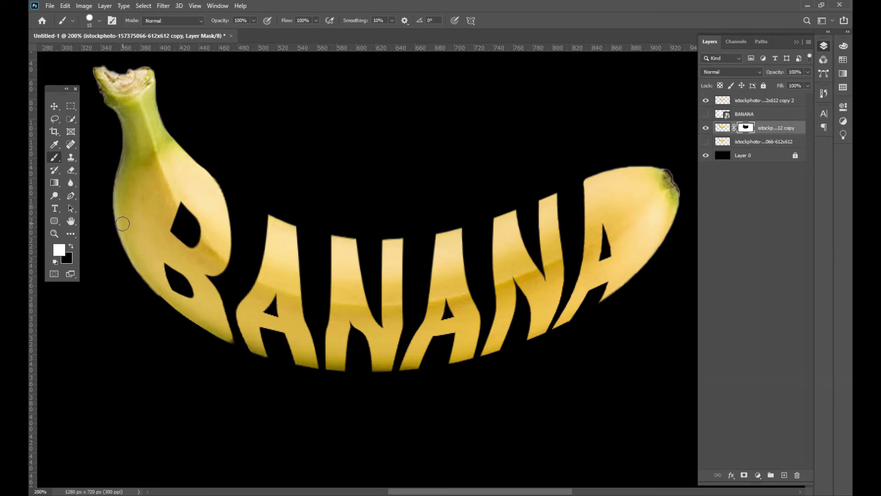
key(bracketleft)
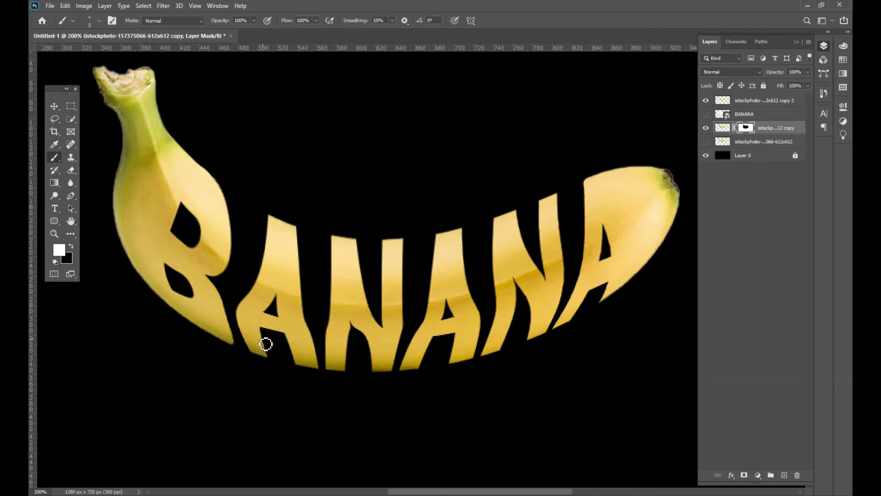
drag(266, 344, 236, 349)
- Delete the BANANA text layer and merge the letters with the masked banana layer
click(54, 105)
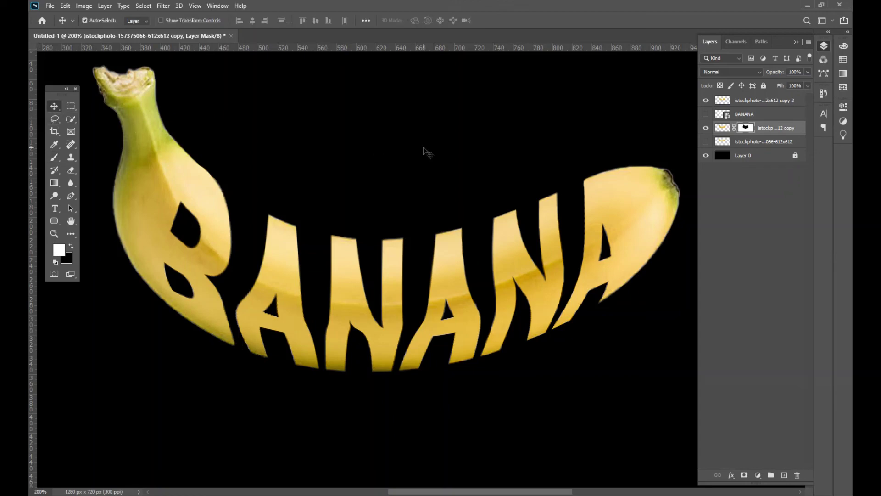
key(ctrl+minus)
key(ctrl+minus)
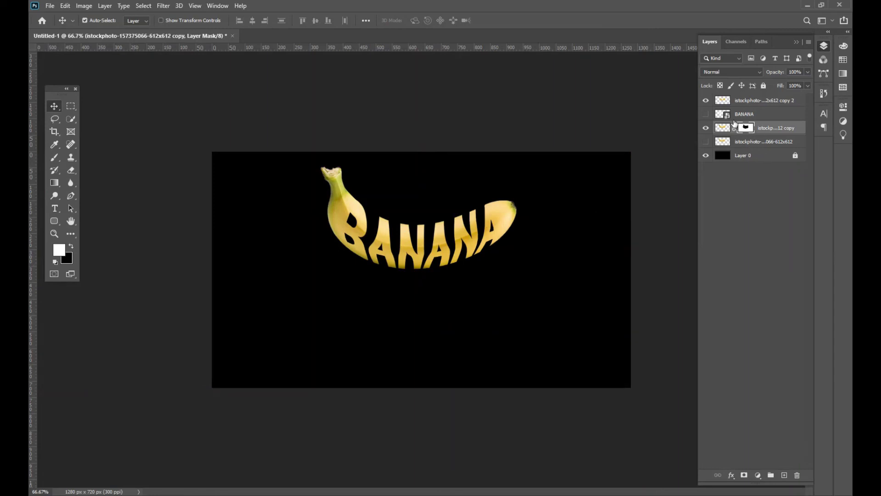
drag(734, 117, 797, 475)
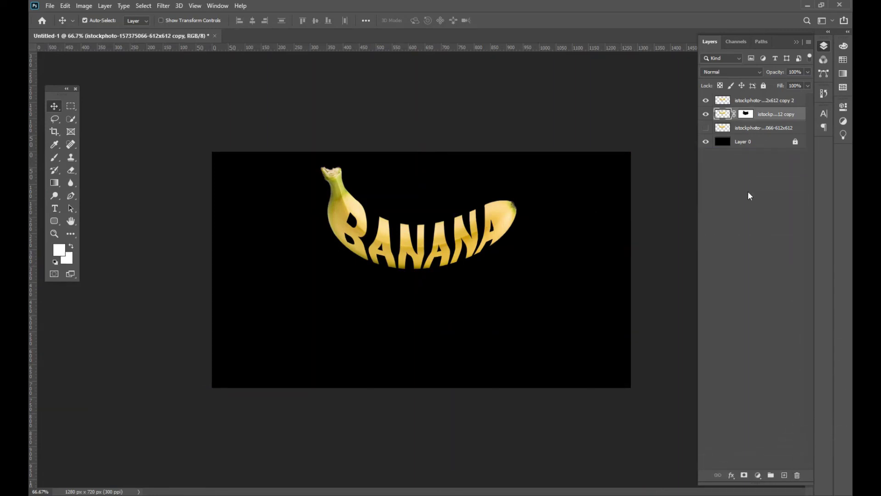
shift+click(764, 101)
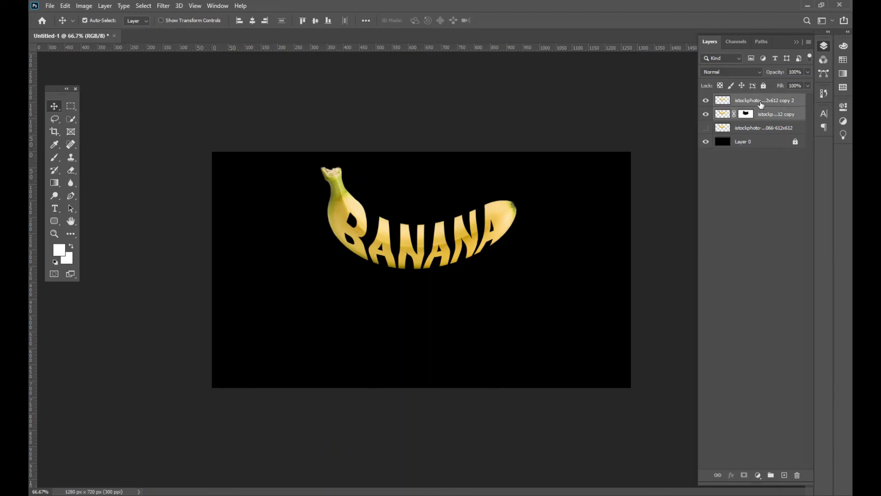
right_click(779, 100)
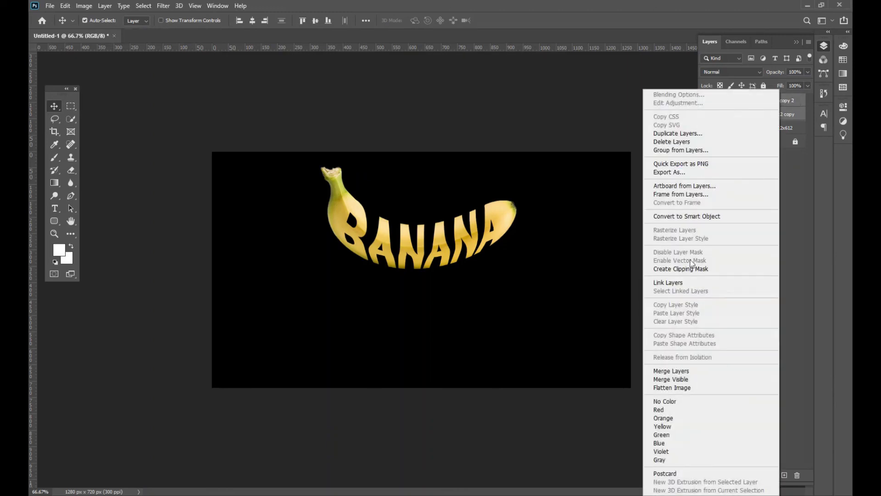
click(673, 372)
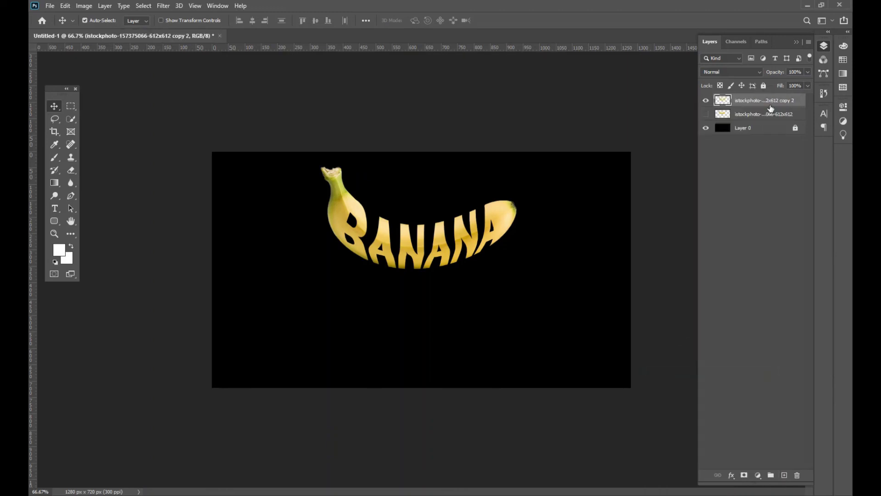
- Show the original whole banana and position it above the lowered BANANA word
click(707, 114)
mouse_move(456, 237)
mouse_down()
mouse_move(389, 337)
mouse_move(266, 186)
mouse_up()
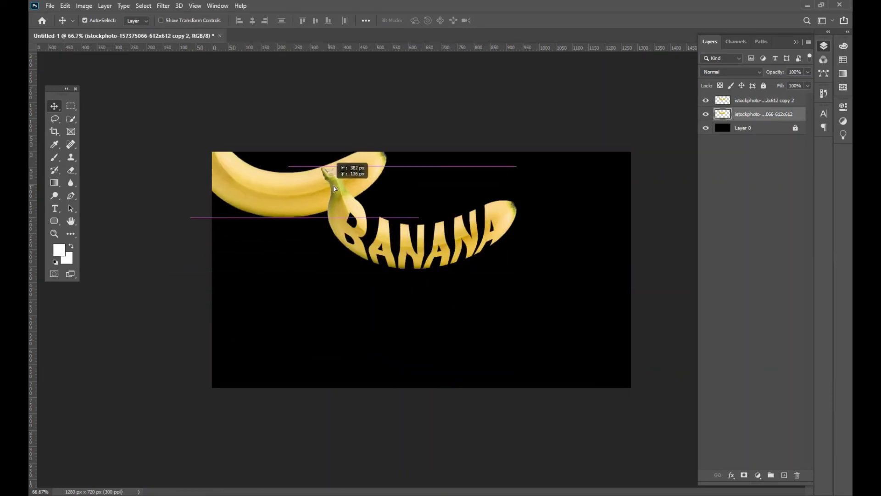
drag(500, 257, 501, 334)
drag(360, 186, 489, 237)
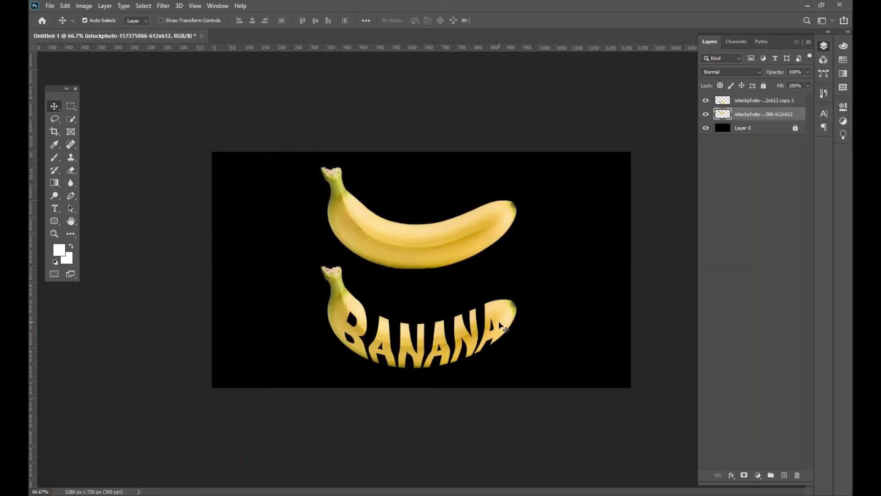
drag(503, 327, 496, 321)
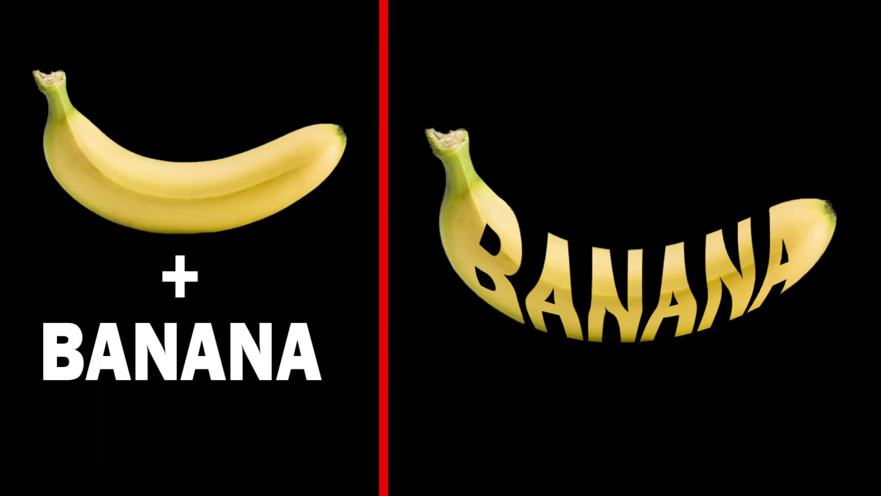